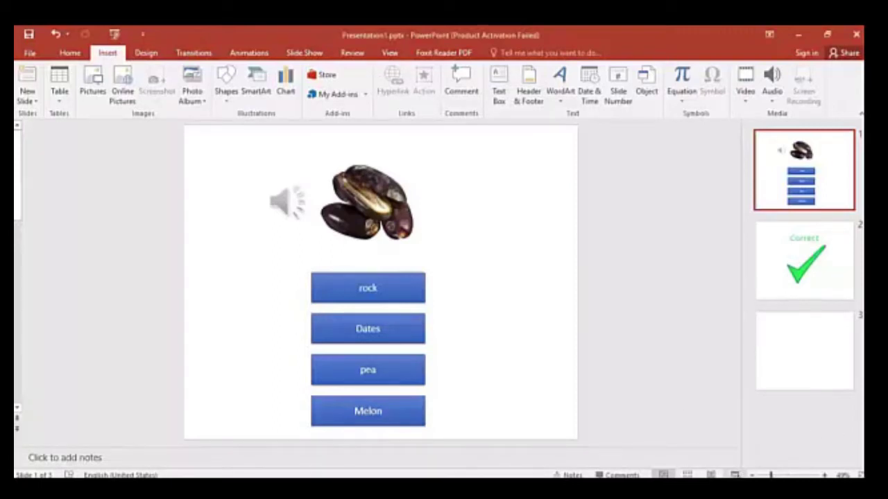
Run the slide show and pick the Dates answer to confirm it reaches Correct
click(735, 474)
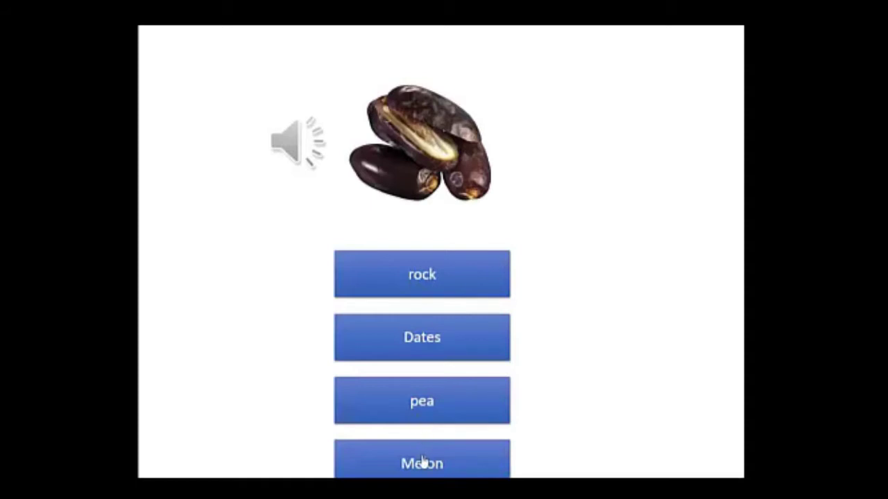
click(436, 348)
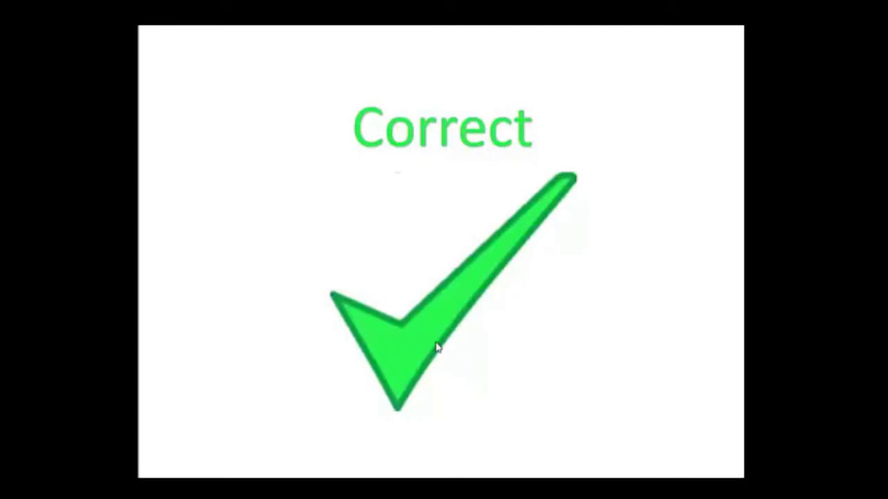
key(Escape)
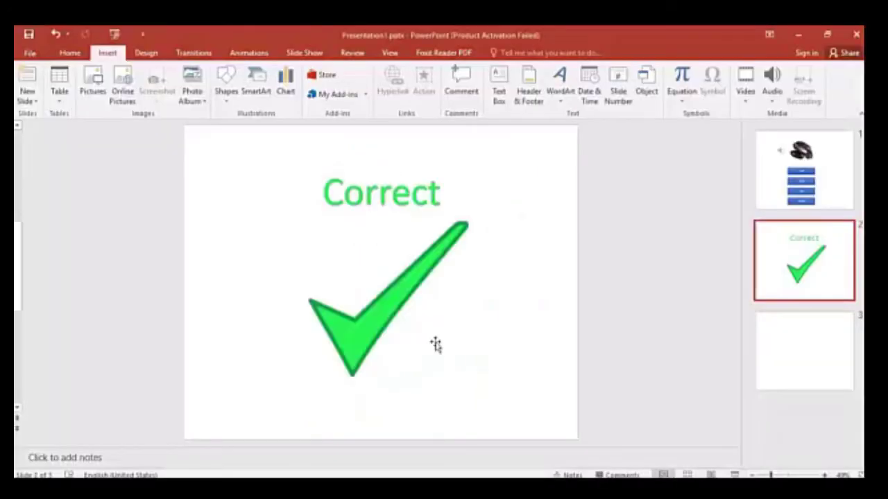
Return to editing and open the blank slide 3
click(798, 173)
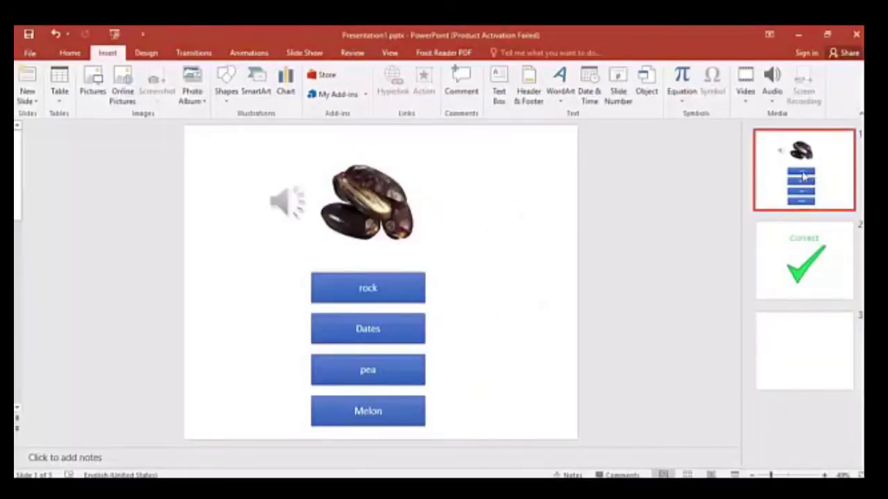
mouse_move(293, 199)
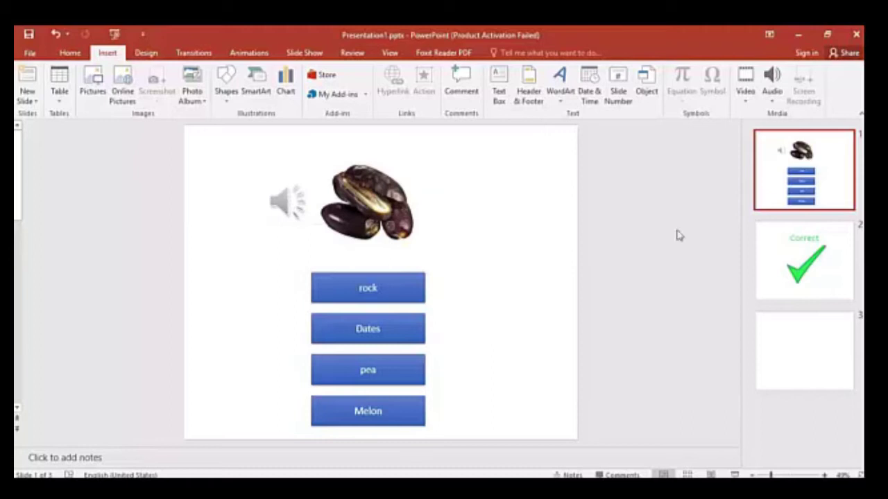
click(804, 350)
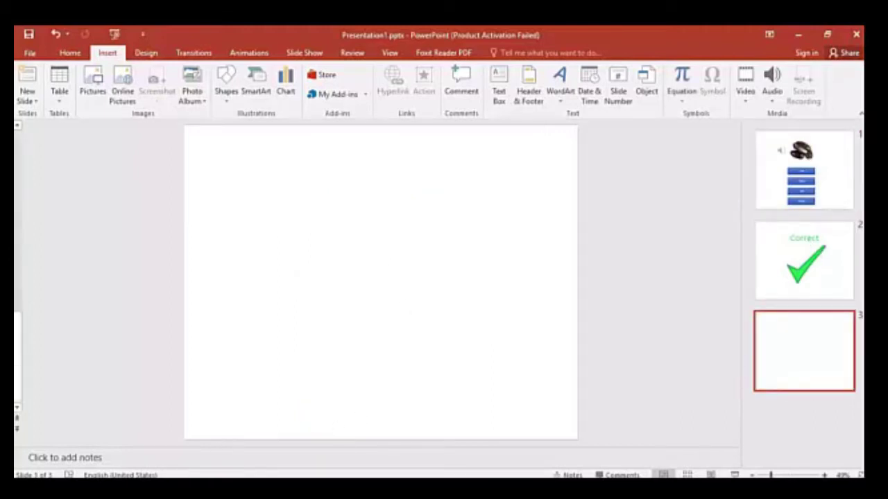
click(134, 459)
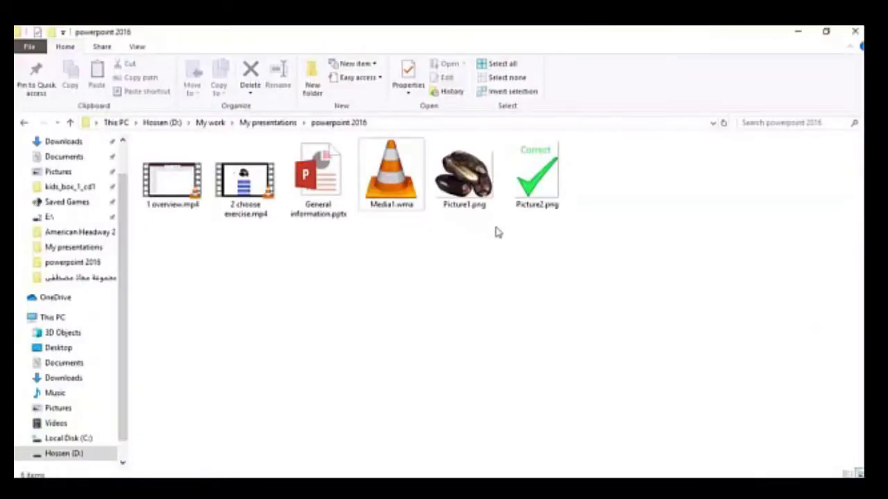
click(405, 206)
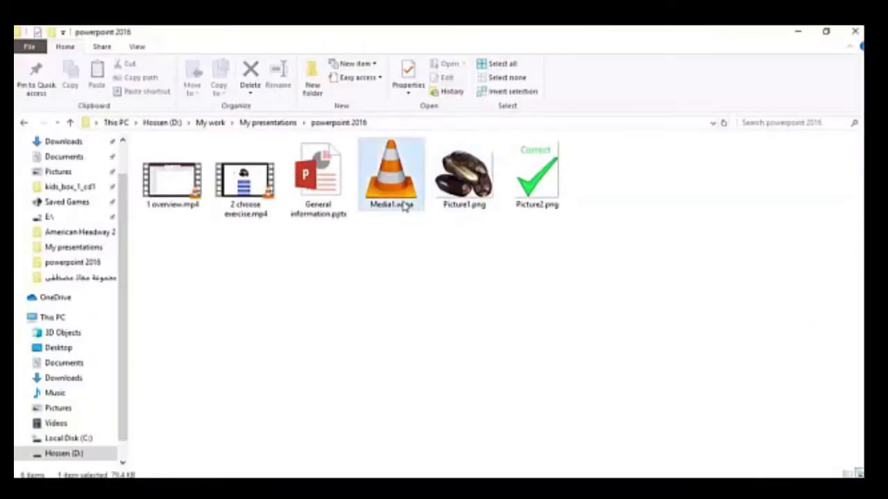
click(525, 200)
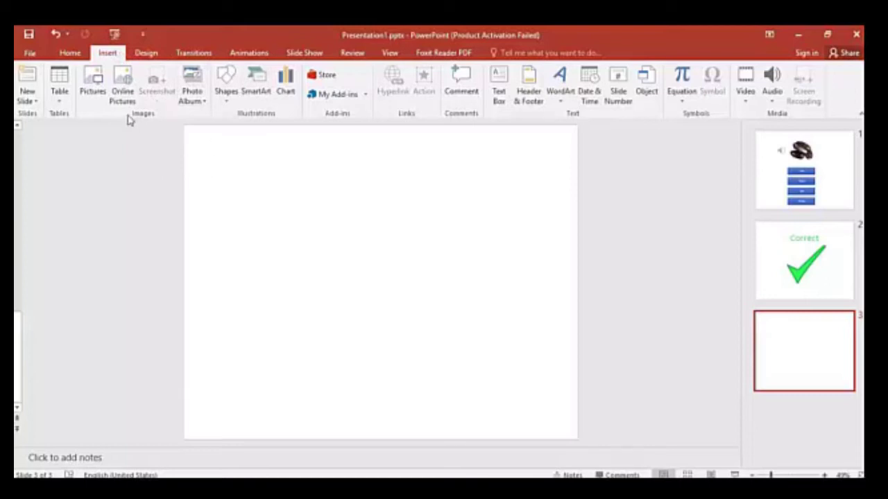
Insert the Picture1.png dates photo and move it up near the slide's top centre
click(95, 86)
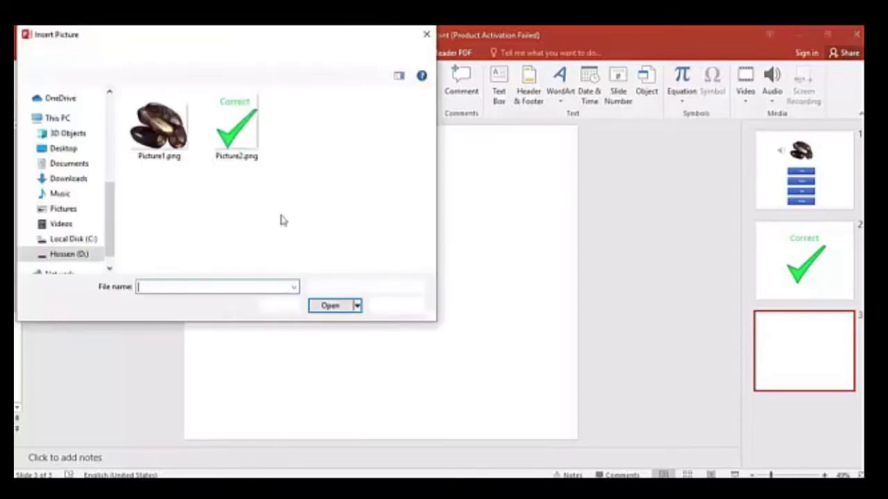
double_click(173, 137)
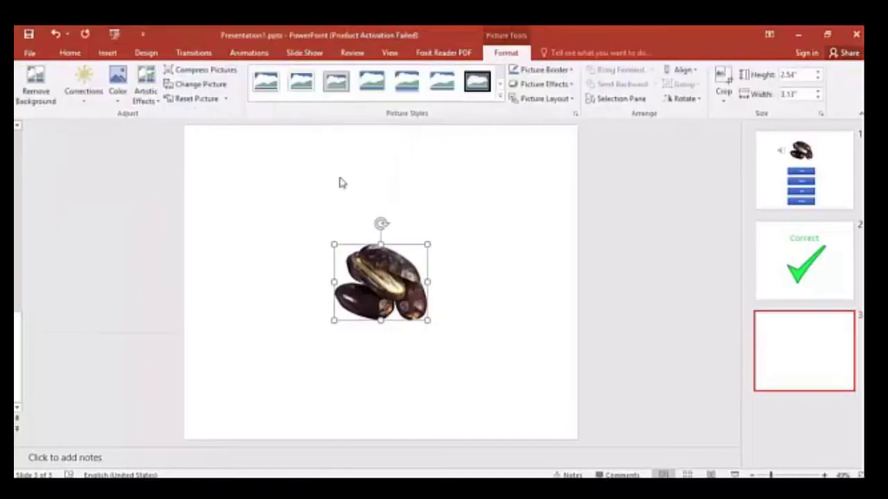
drag(369, 281, 361, 201)
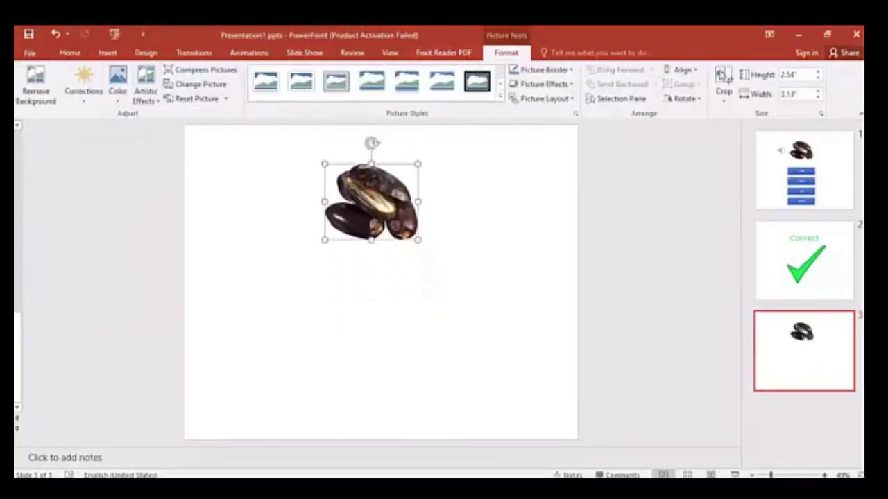
click(107, 53)
click(776, 89)
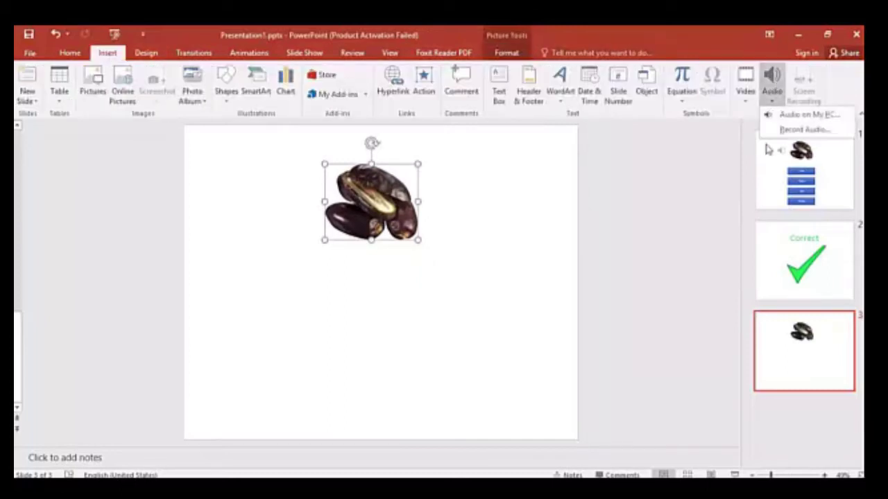
Insert Media1.wma from the powerpoint 2016 folder and place its speaker icon left of the photo
click(784, 116)
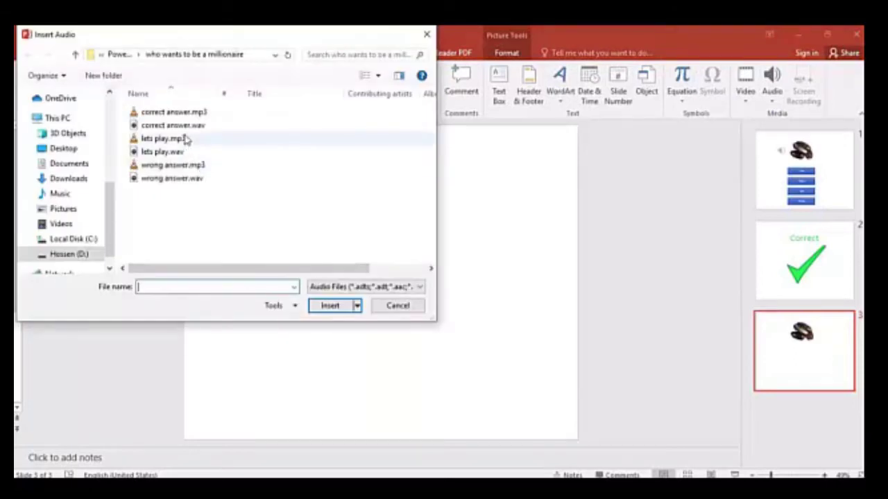
click(118, 55)
click(128, 54)
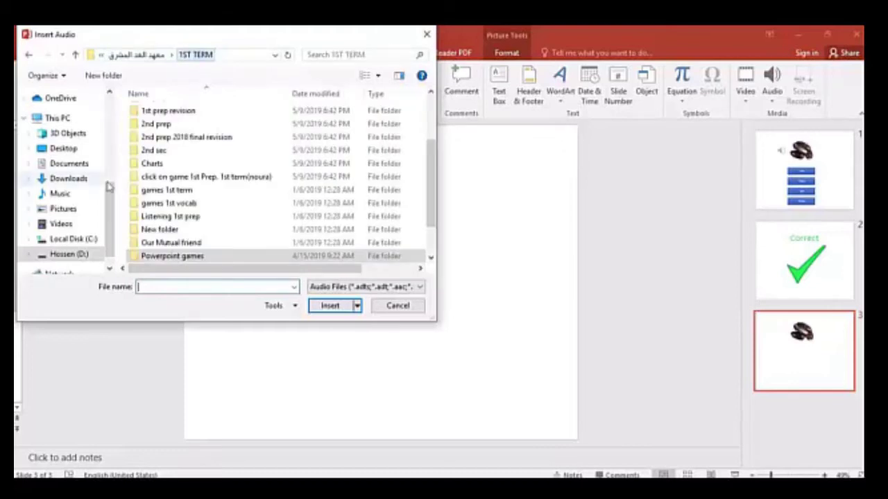
scroll(111, 199, up, 3)
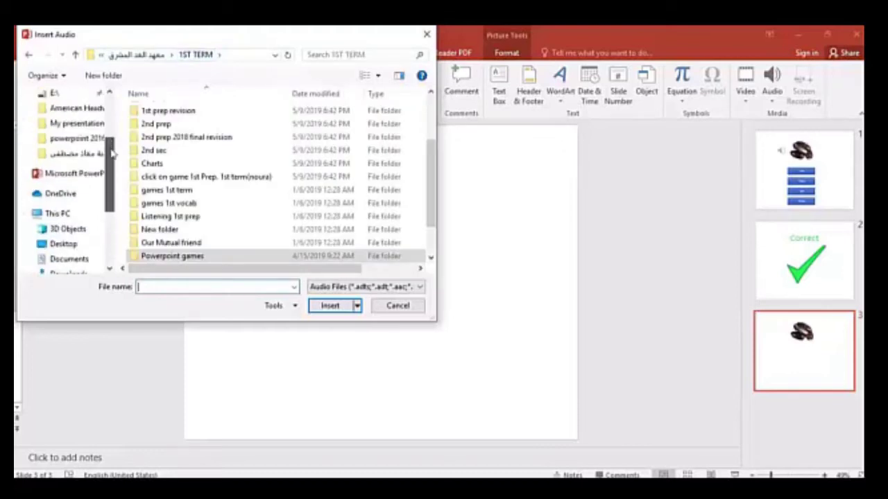
click(77, 138)
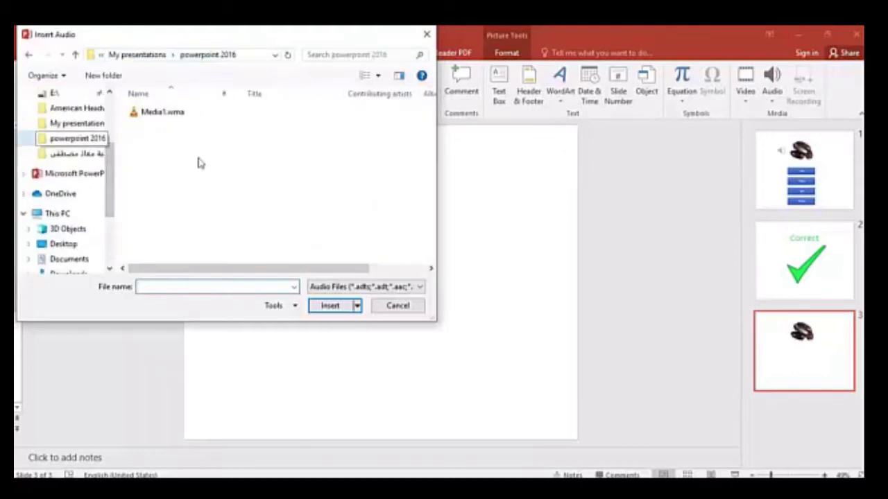
double_click(163, 113)
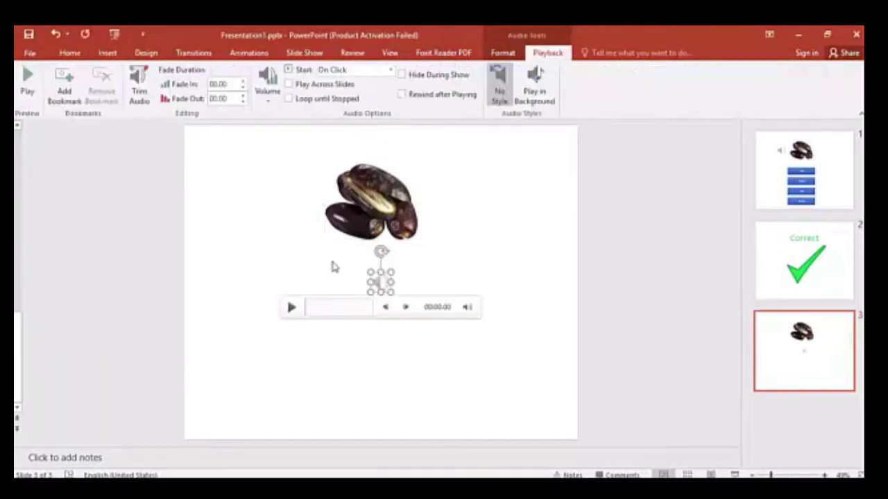
drag(378, 279, 292, 202)
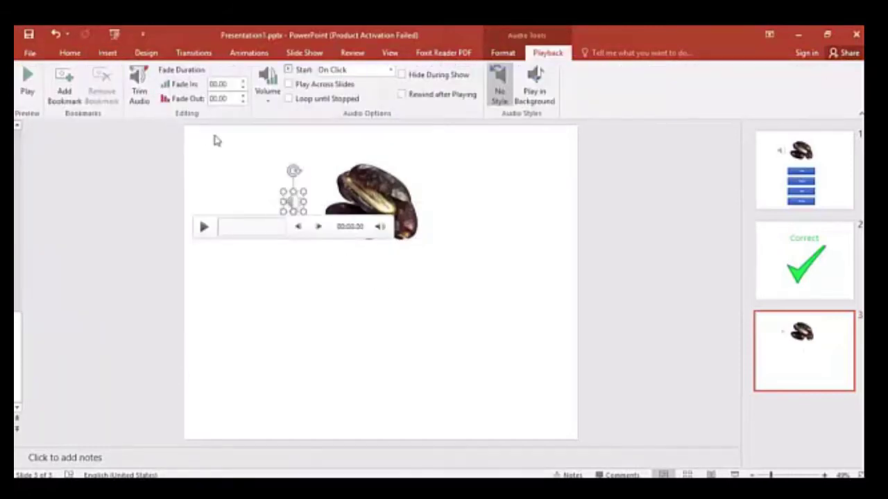
click(233, 176)
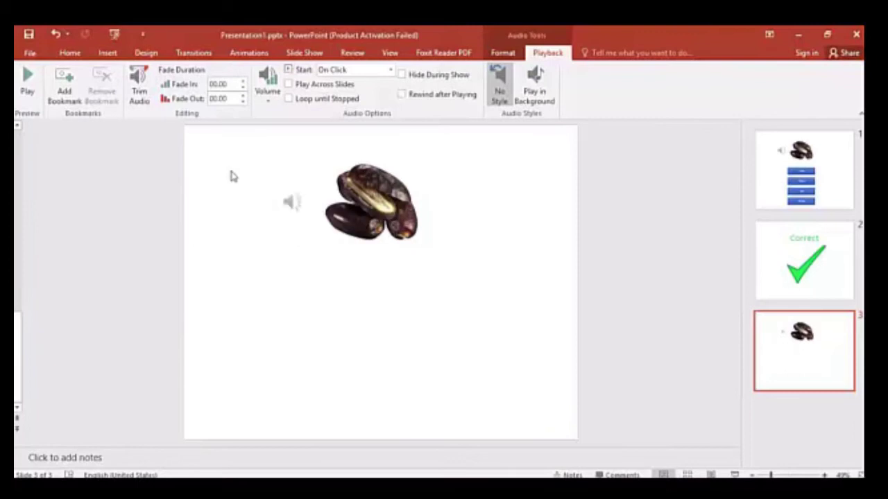
Draw a text box at the slide's top-left and type the question 'What is this?'
click(110, 55)
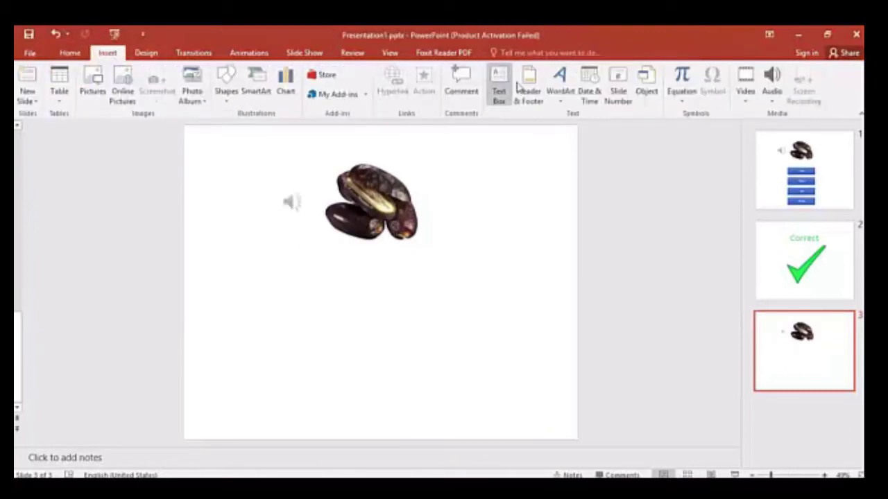
click(557, 98)
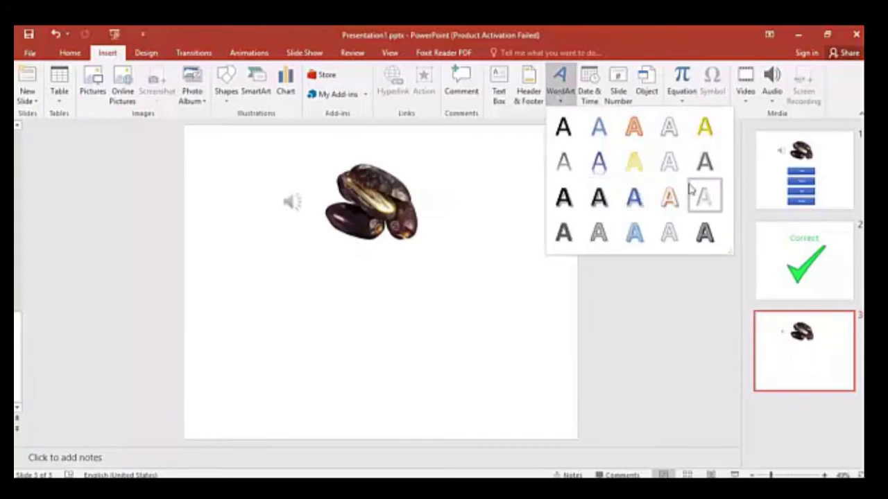
click(500, 89)
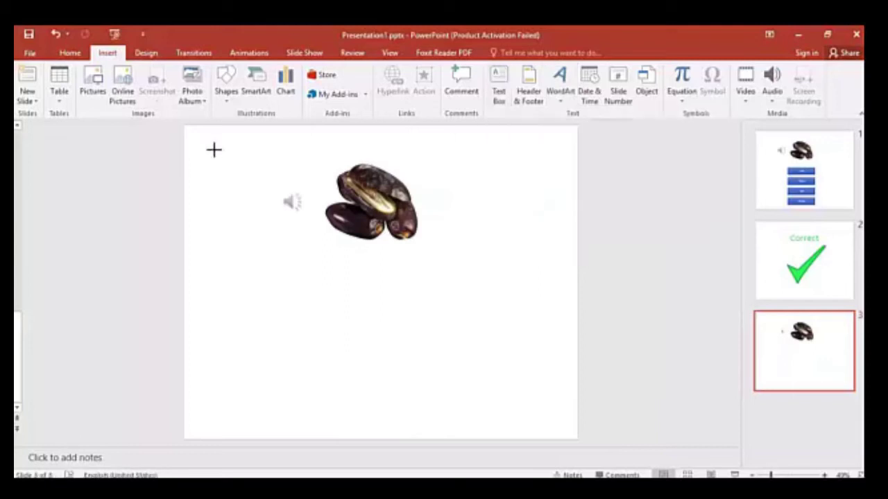
drag(202, 148, 308, 174)
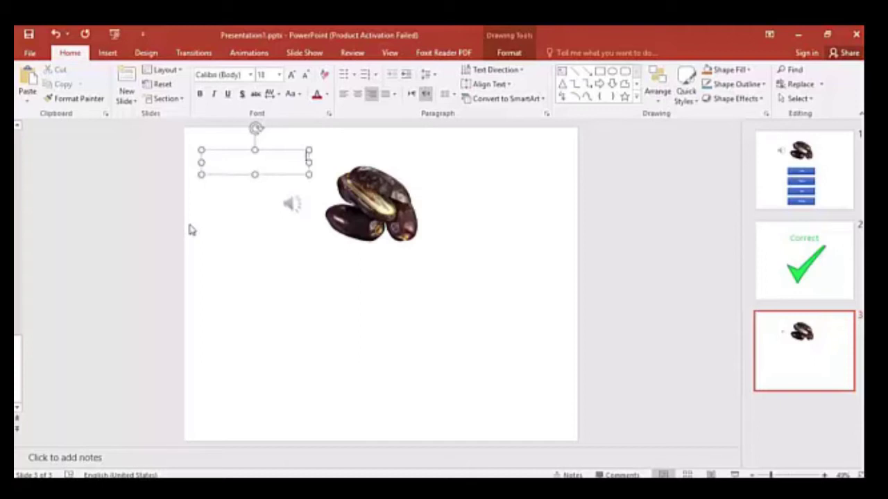
text(تمر)
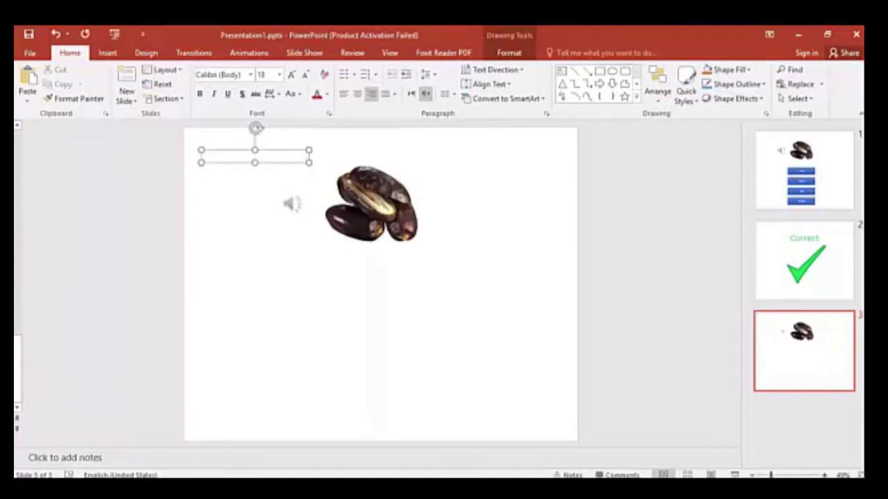
text(تمر)
text(t)
text( is the)
text(s)
text(?)
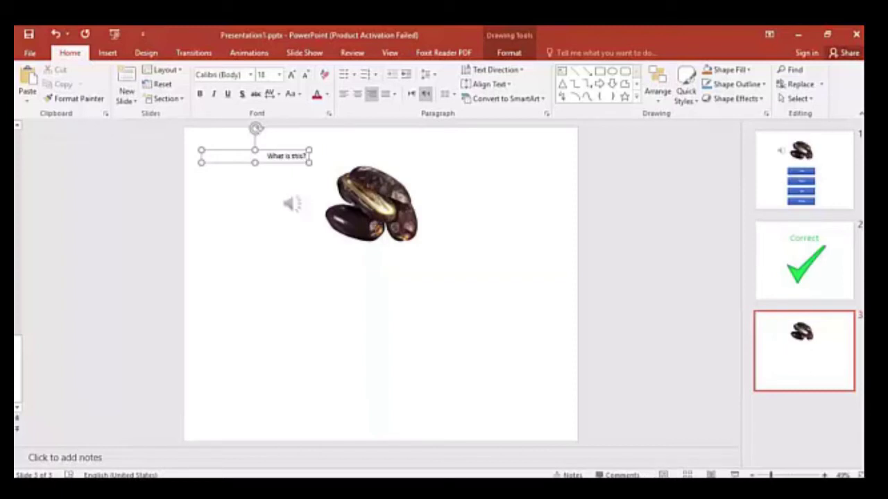
Format the 'What is this?' text at 40 pt, dark red font colour, aligned left
click(239, 164)
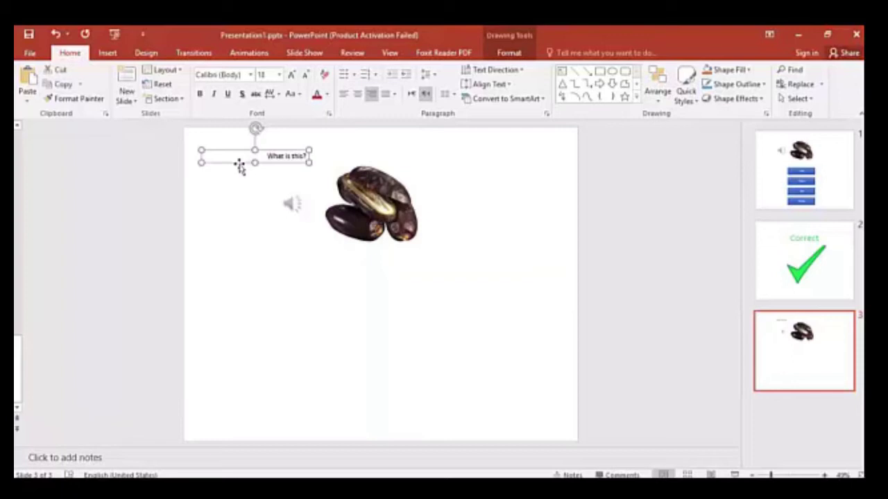
click(291, 75)
click(291, 75)
click(291, 75)
click(294, 81)
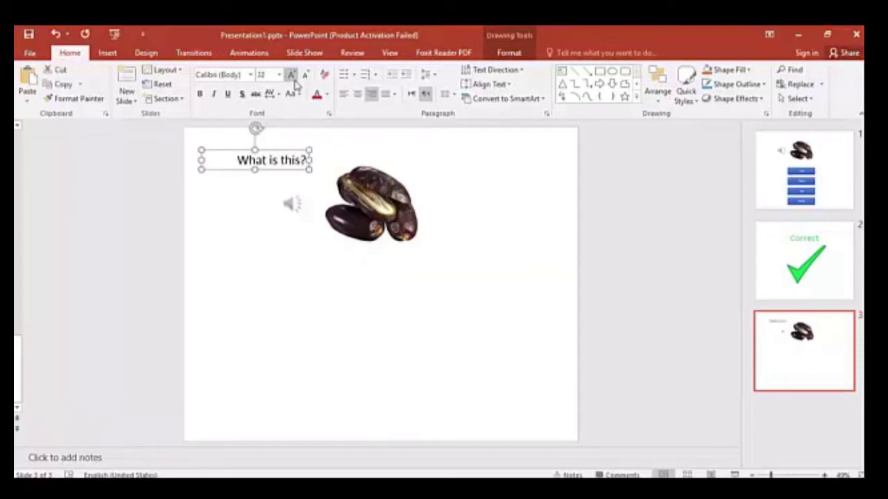
click(294, 81)
click(294, 81)
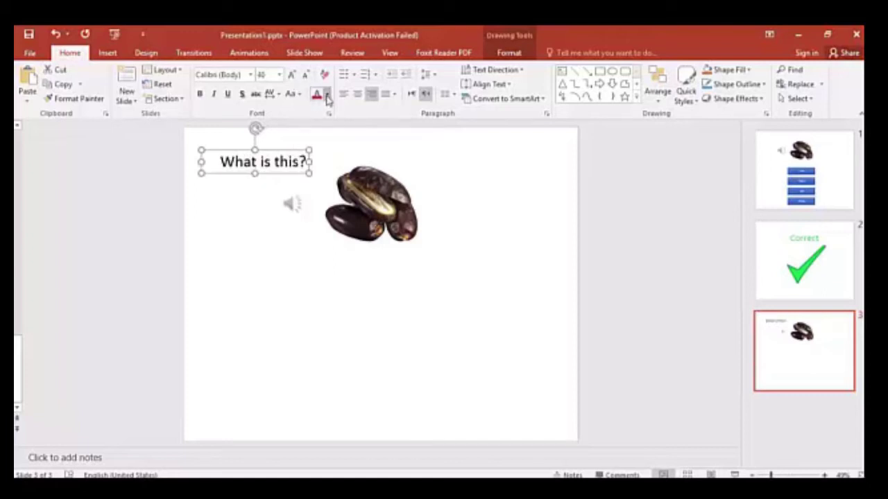
click(326, 95)
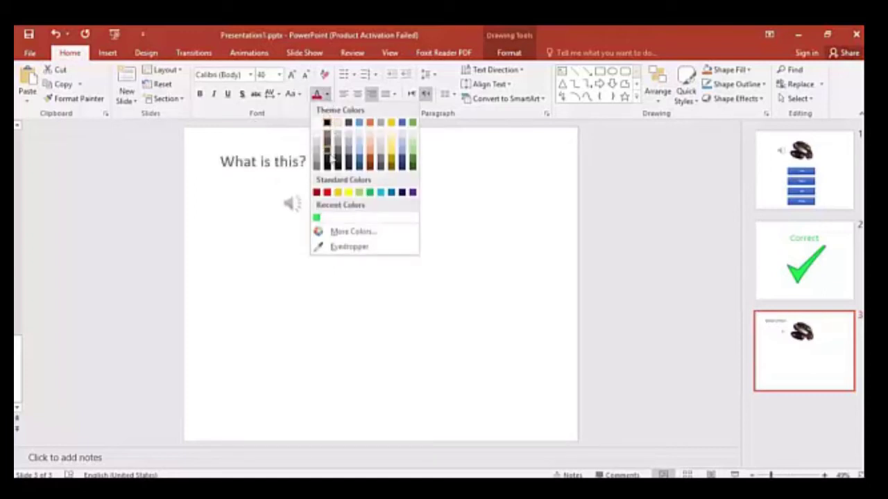
click(316, 193)
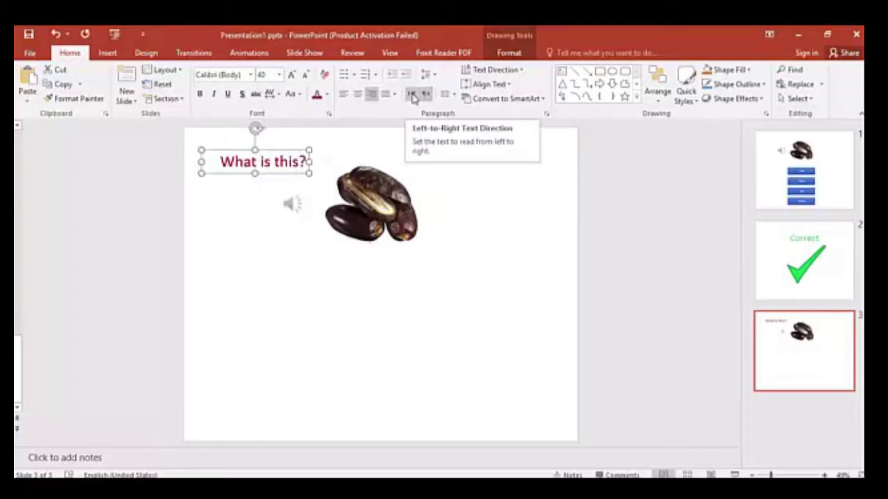
click(412, 96)
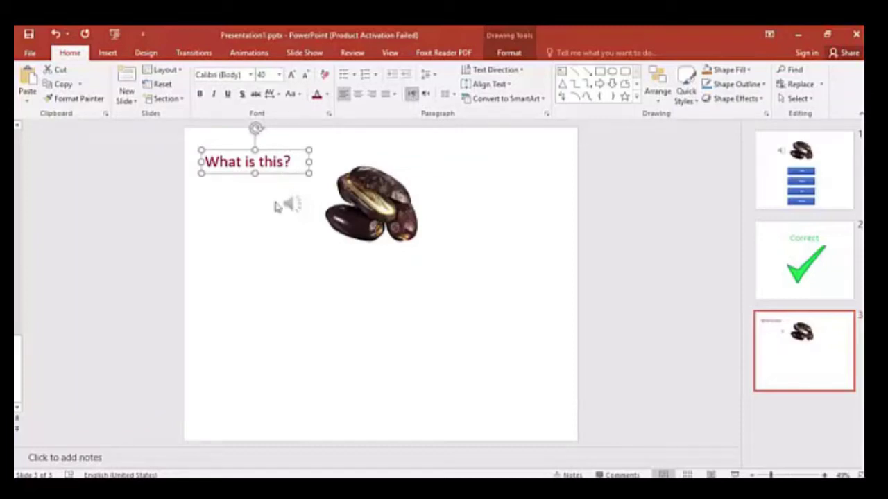
click(264, 241)
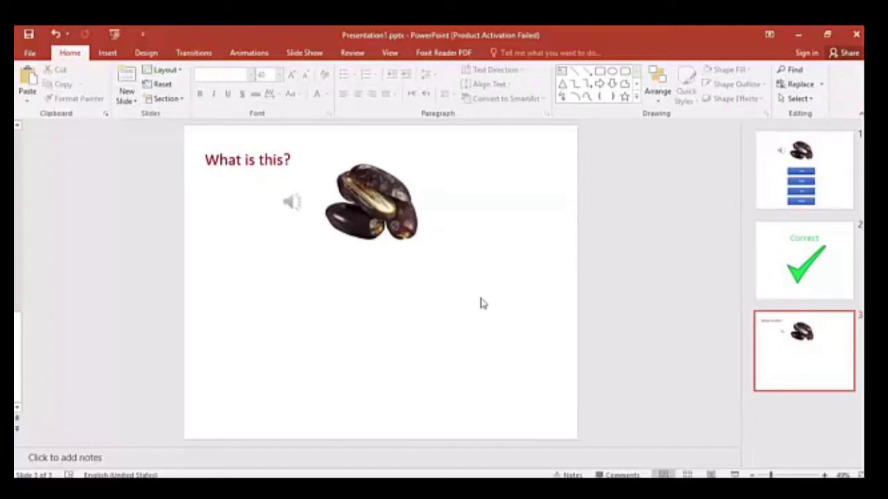
click(273, 160)
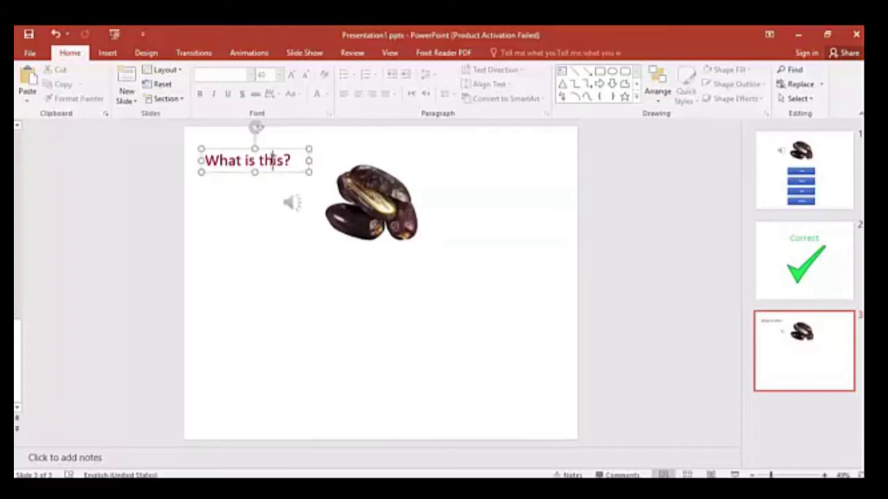
click(291, 161)
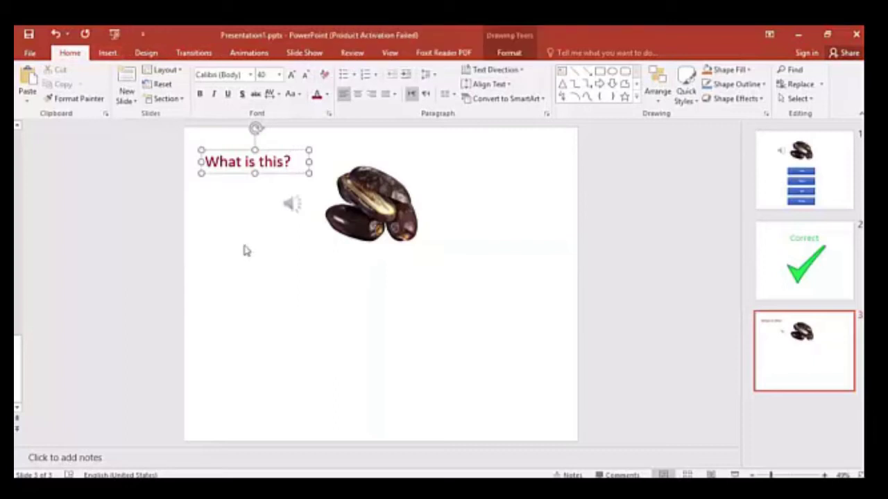
Draw a blue rectangle below the dates photo and label it apple
click(108, 54)
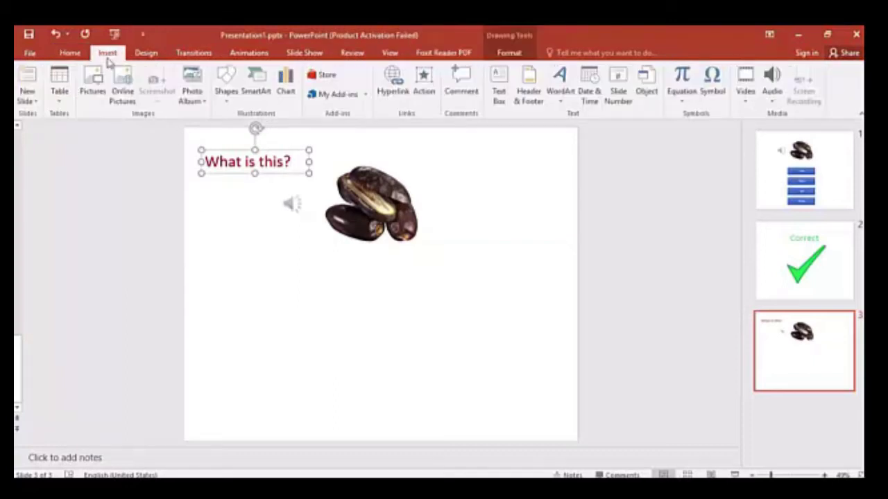
click(234, 95)
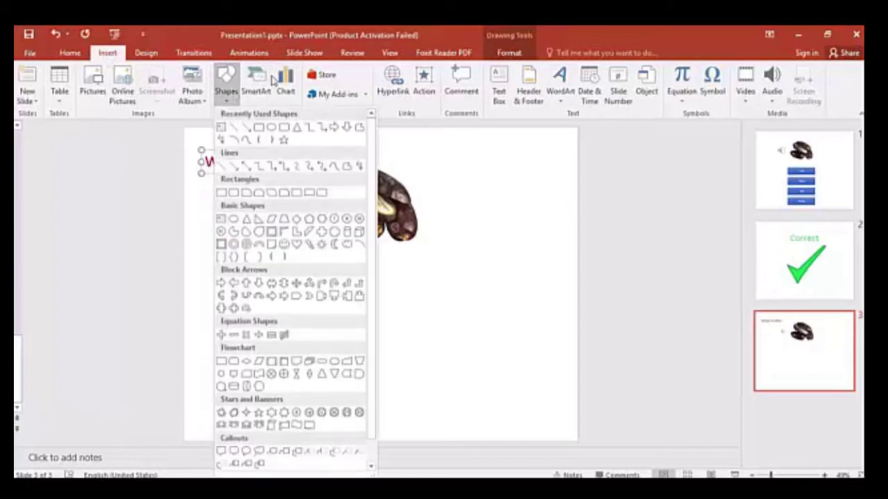
click(284, 128)
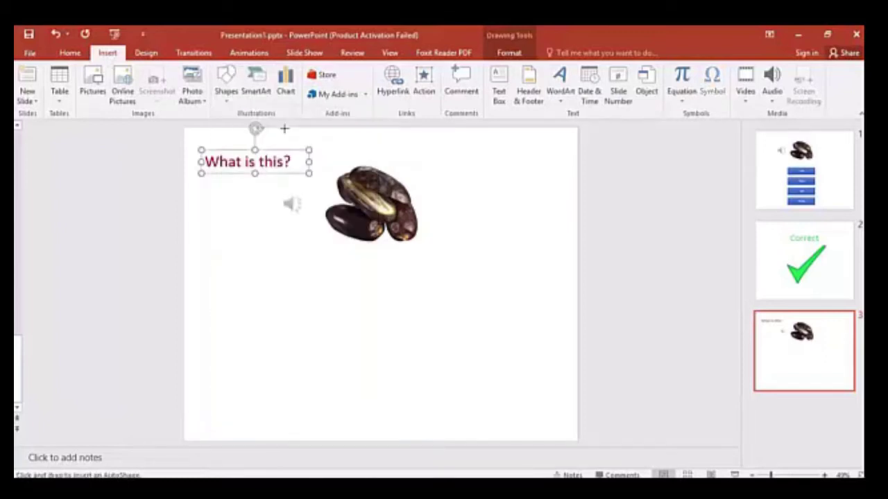
drag(314, 258, 449, 290)
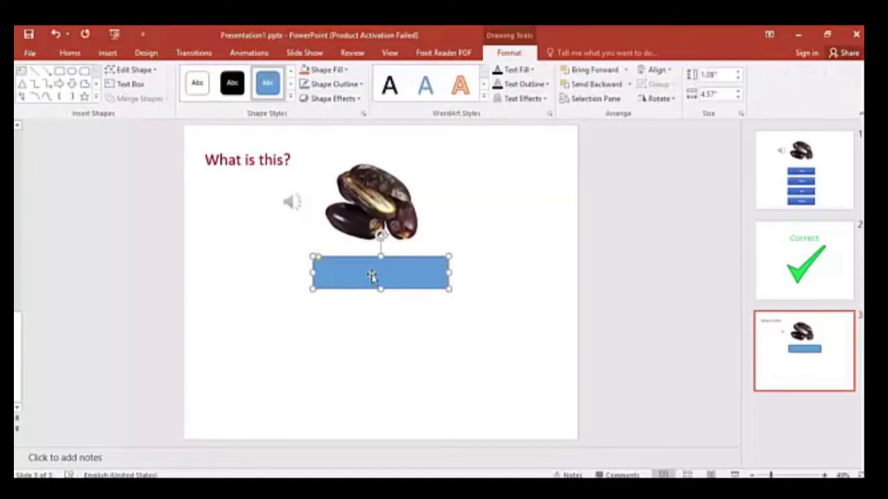
text(Da)
text(le)
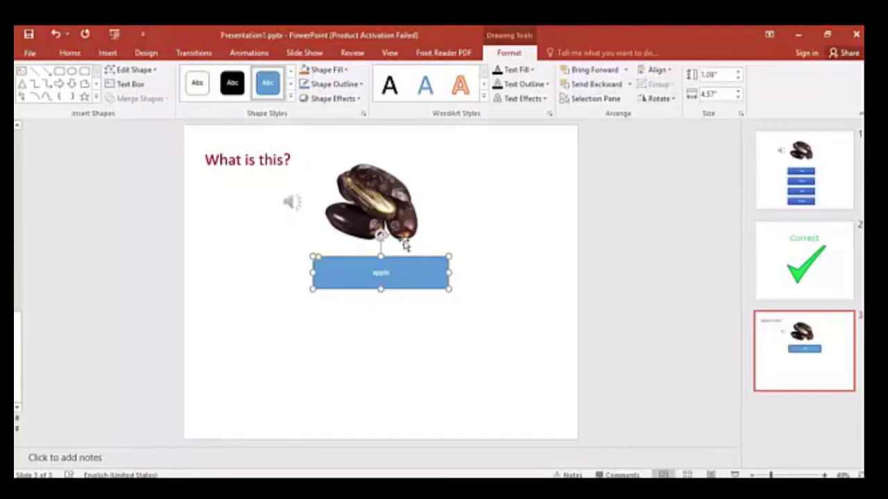
Enlarge the apple label text to 54 pt
double_click(381, 273)
double_click(381, 273)
click(70, 53)
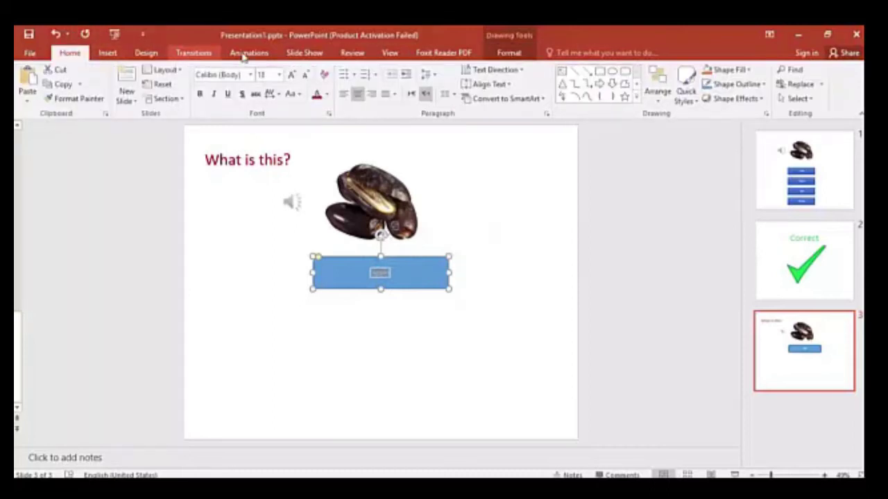
click(293, 76)
click(292, 77)
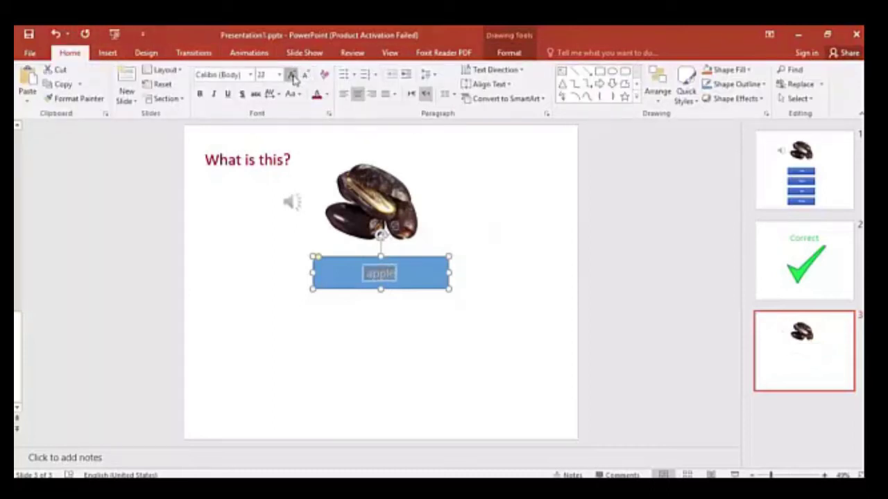
click(294, 77)
click(292, 76)
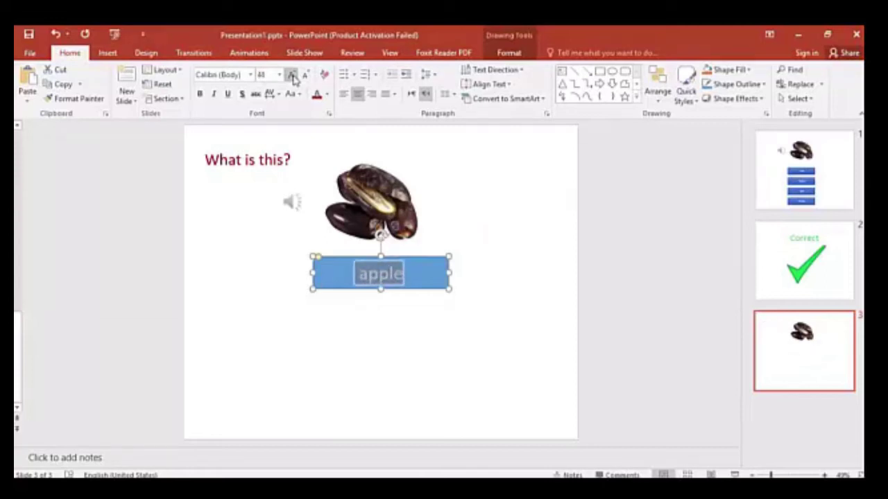
click(292, 76)
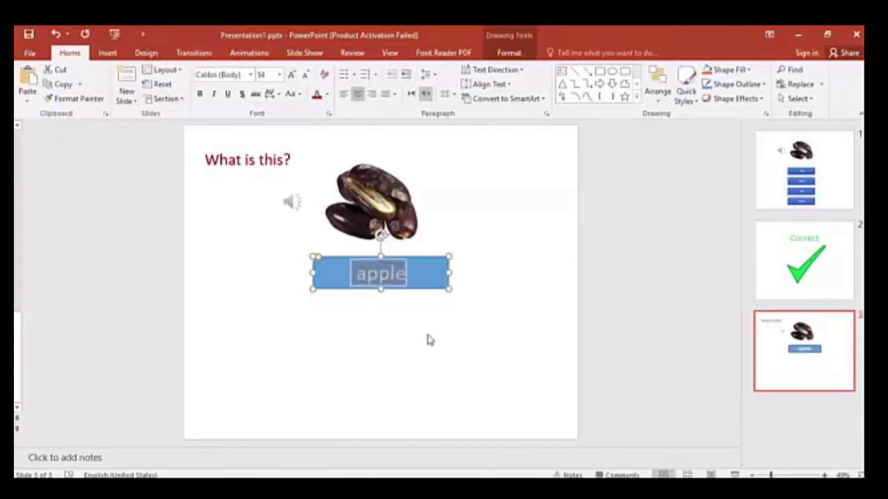
click(398, 294)
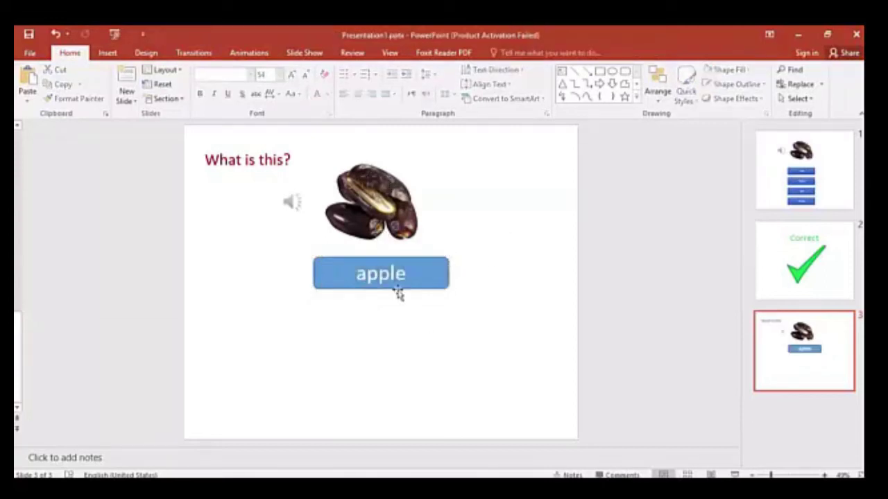
click(435, 290)
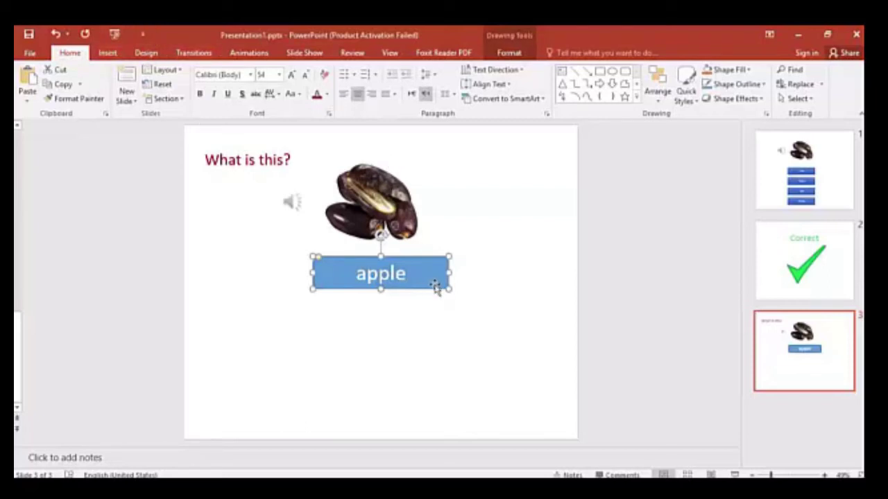
Duplicate the apple button three times, stacking four aligned buttons below the photo
right_click(436, 289)
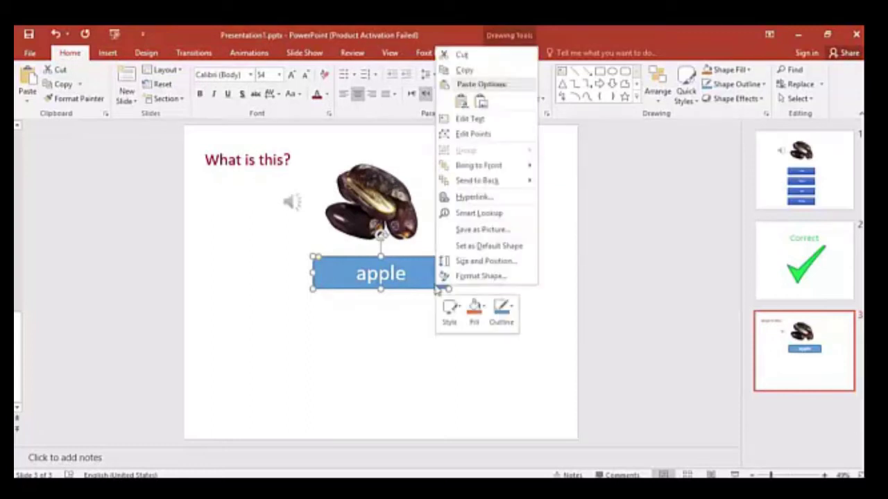
click(499, 68)
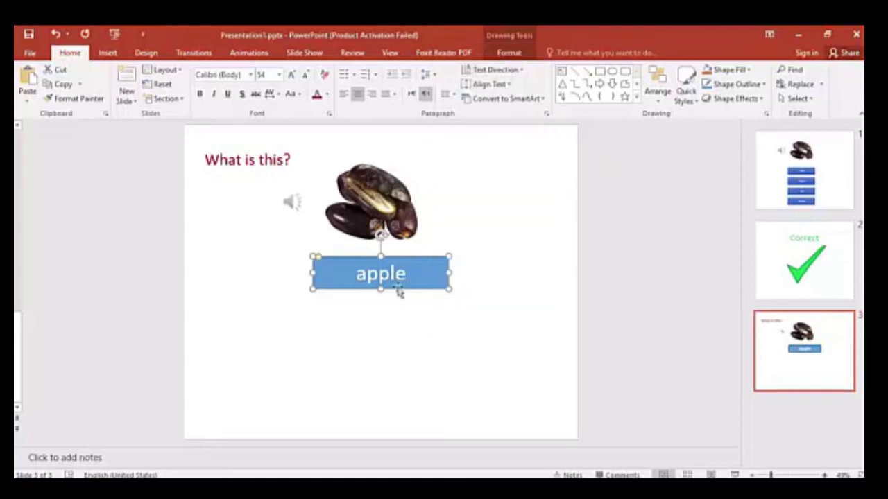
click(390, 314)
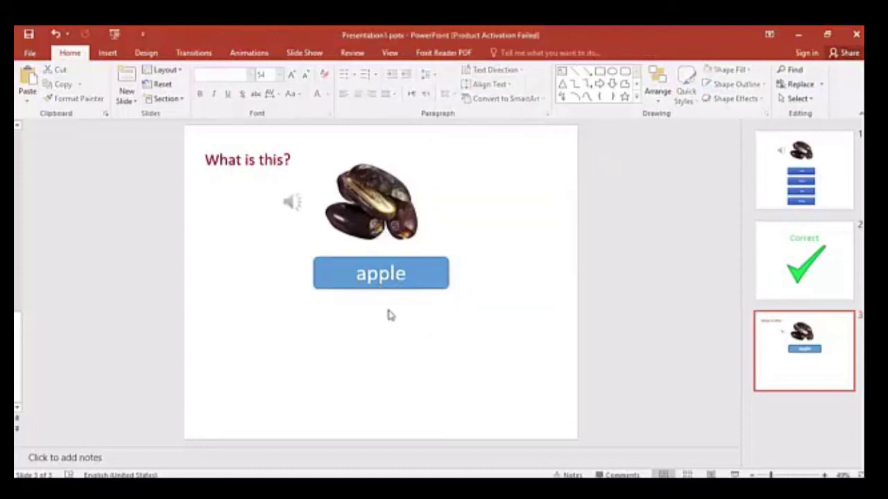
right_click(389, 315)
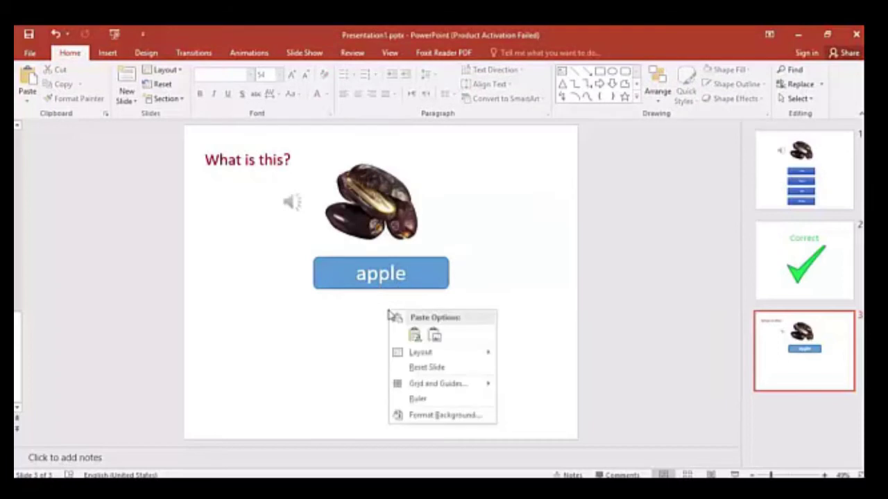
click(413, 335)
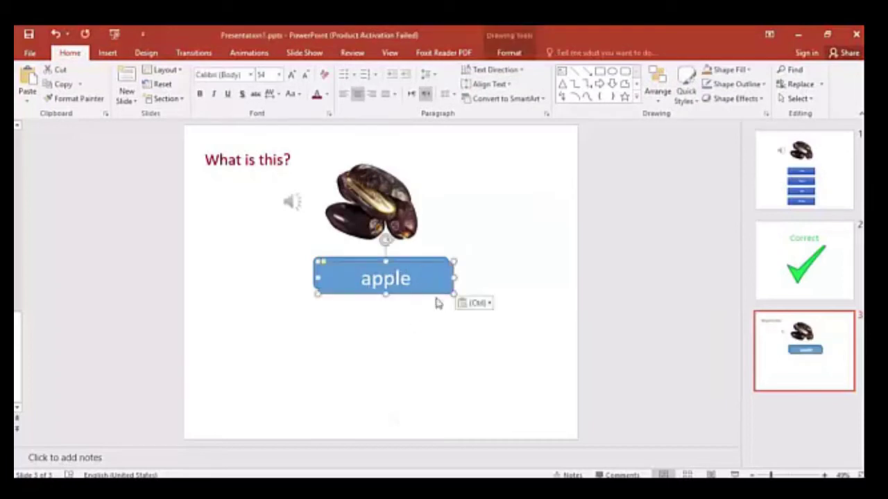
drag(433, 294, 433, 330)
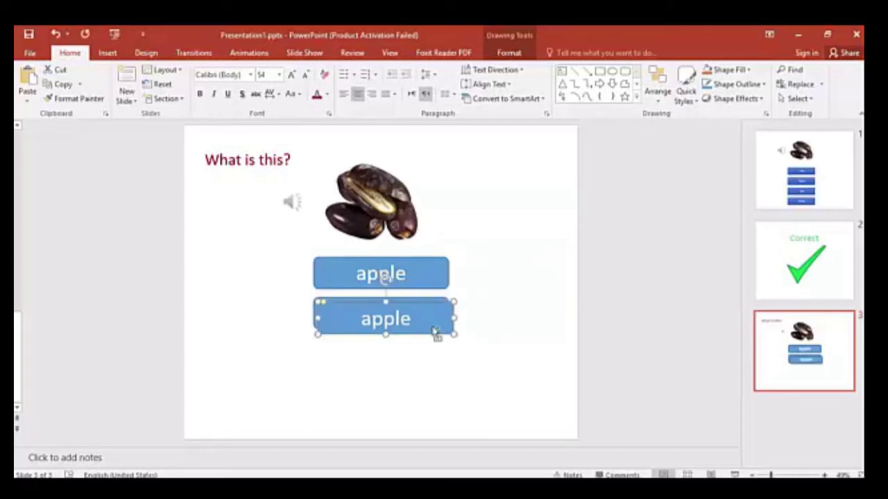
key(ctrl+d)
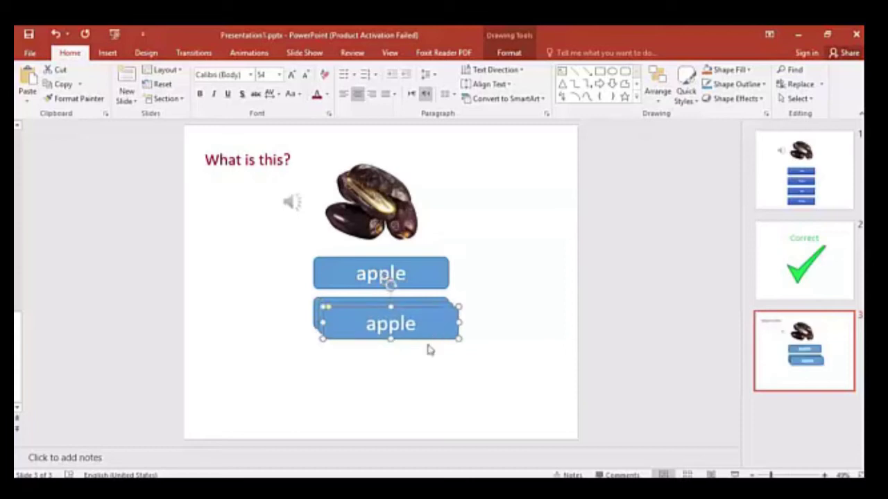
mouse_move(432, 337)
mouse_down()
mouse_move(431, 374)
mouse_move(422, 377)
mouse_up()
drag(440, 335, 432, 423)
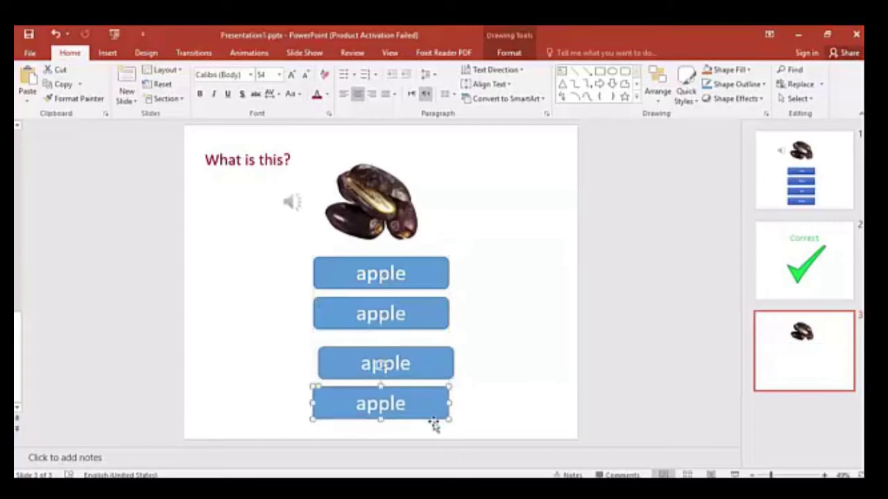
drag(444, 358, 438, 353)
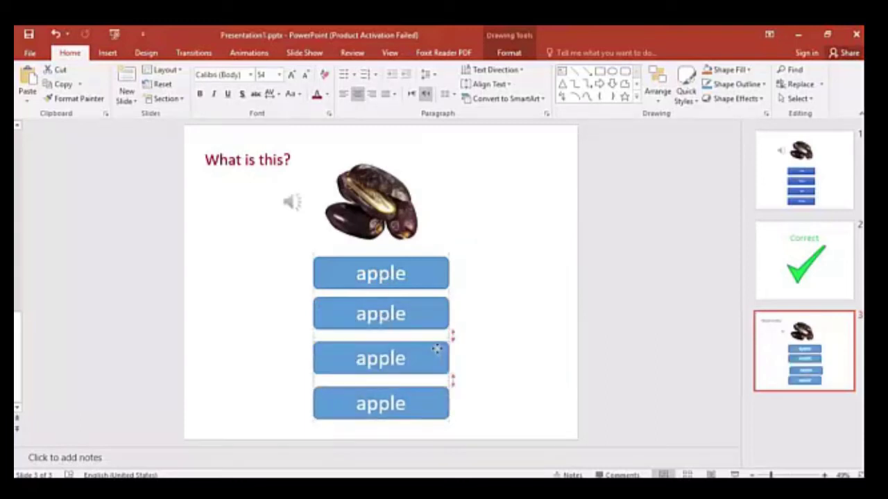
click(484, 350)
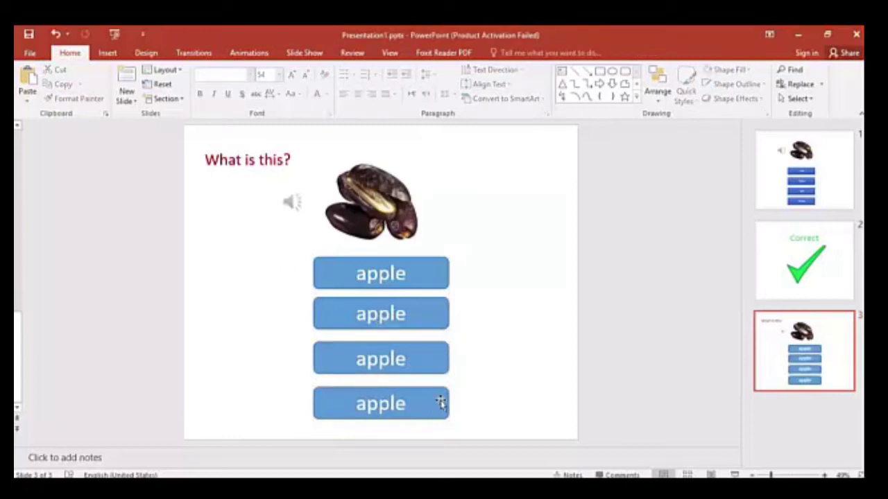
click(440, 403)
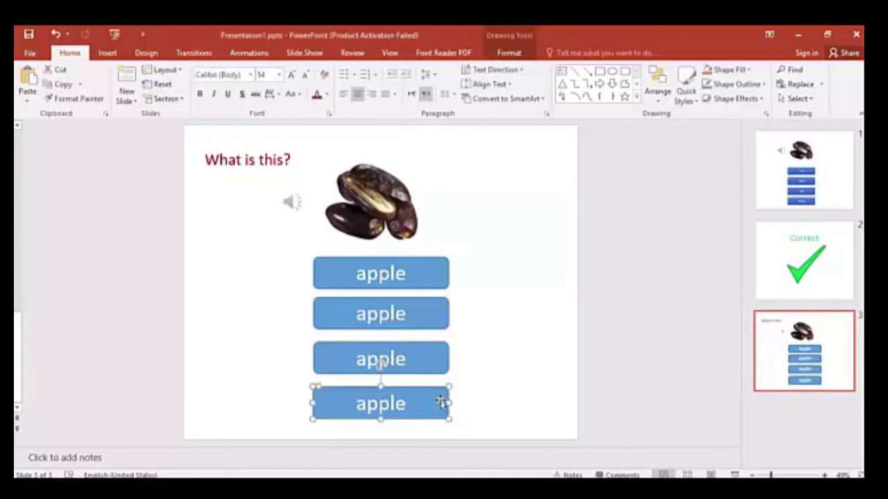
Delete the fourth button and relabel the middle and bottom buttons dates and melon
key(Delete)
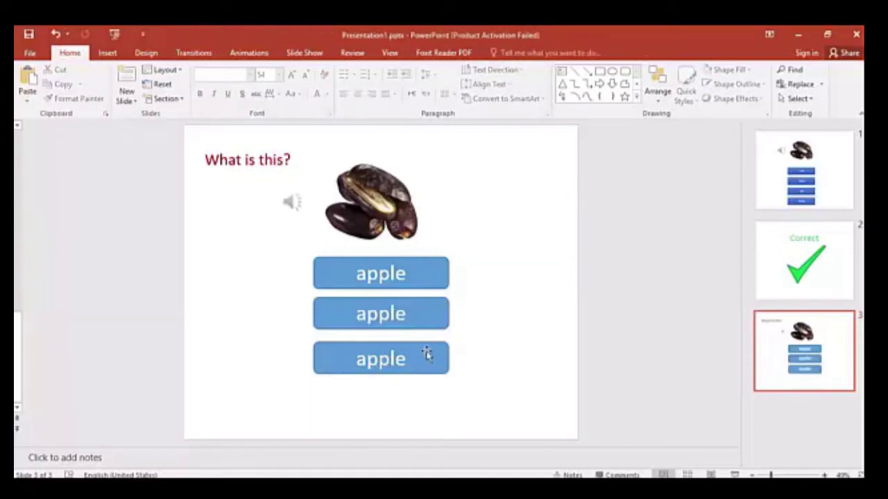
click(381, 318)
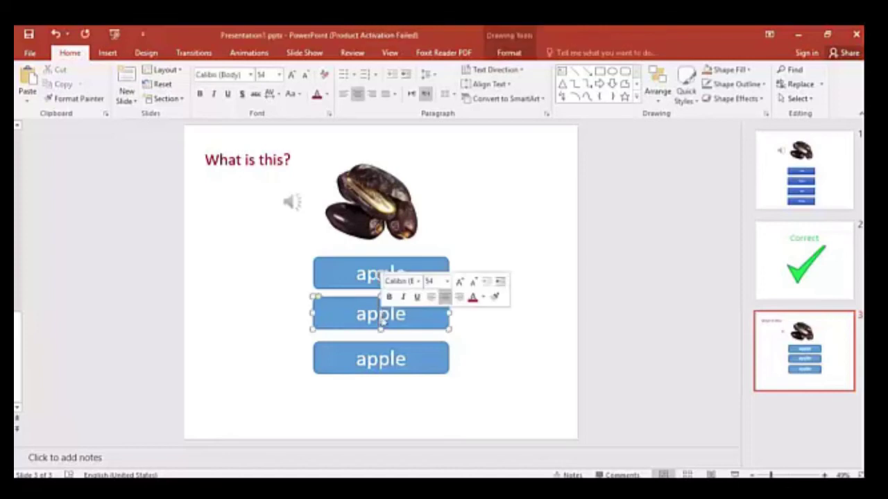
double_click(381, 319)
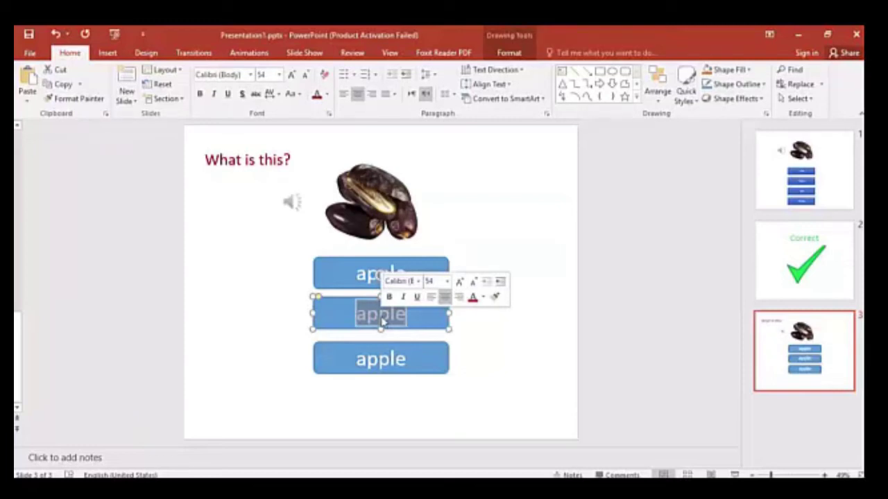
text(dates)
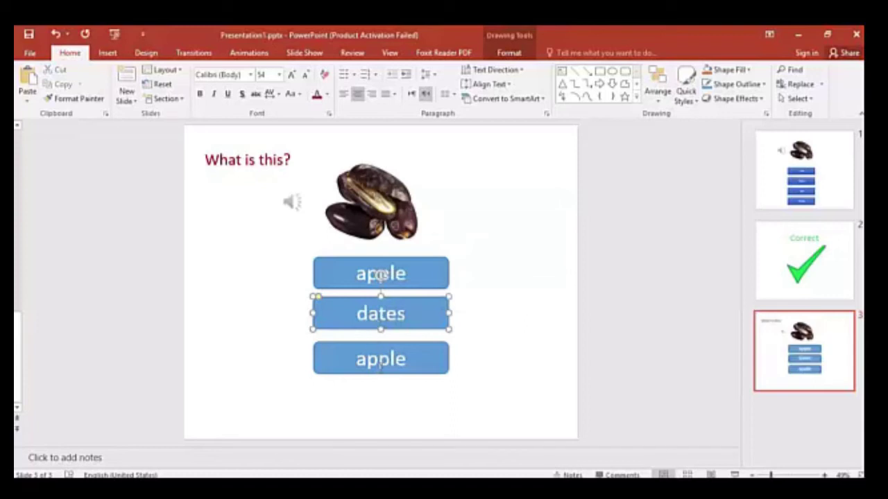
double_click(380, 362)
text(me)
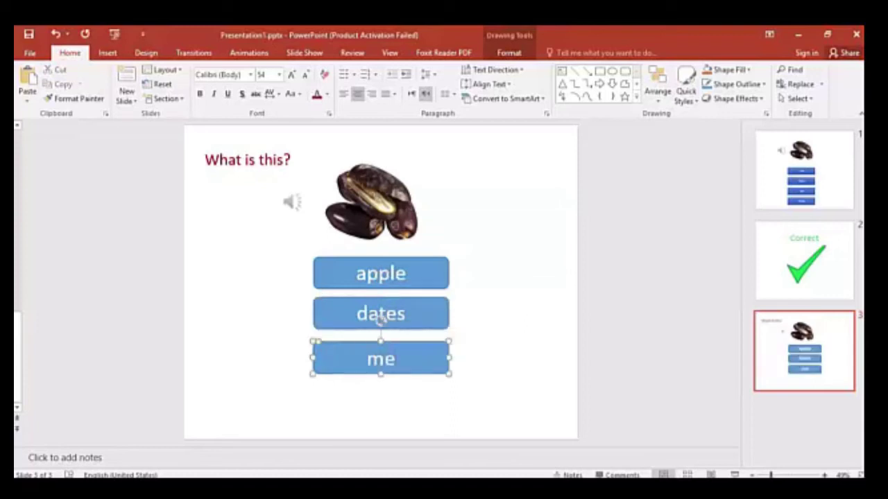
text(lon)
click(422, 405)
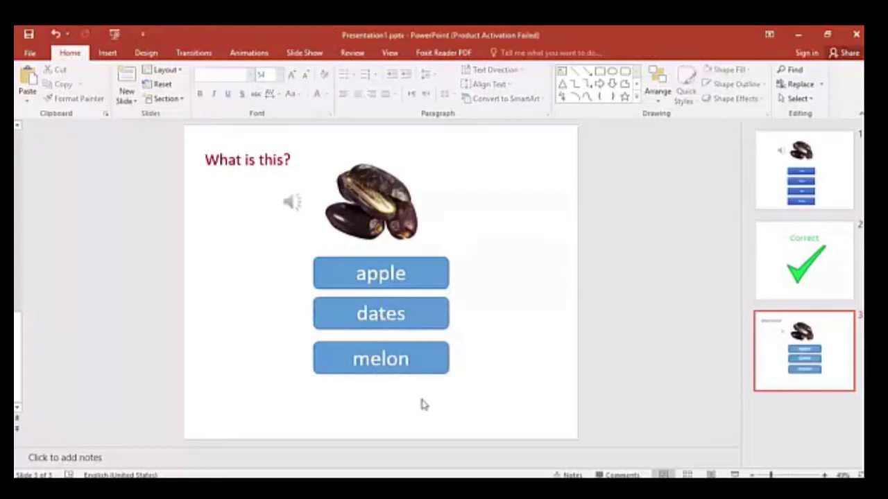
Hyperlink the apple button to Slide 3 via Place in This Document
click(427, 273)
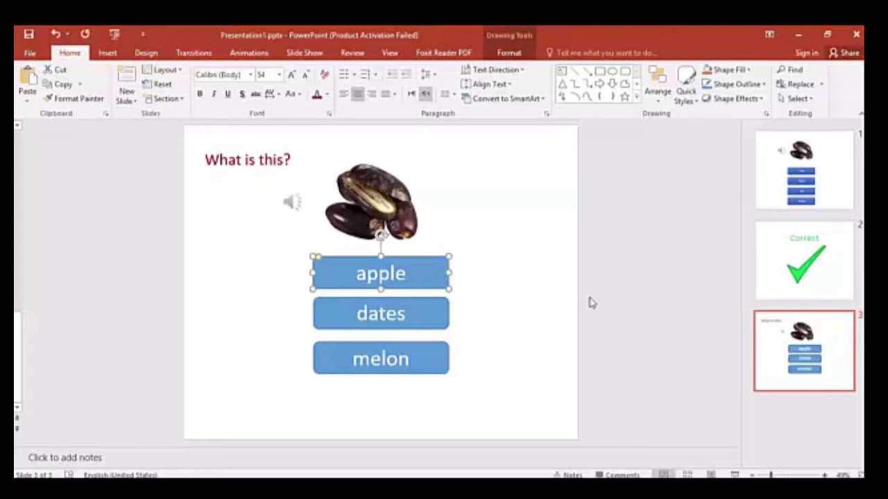
right_click(429, 272)
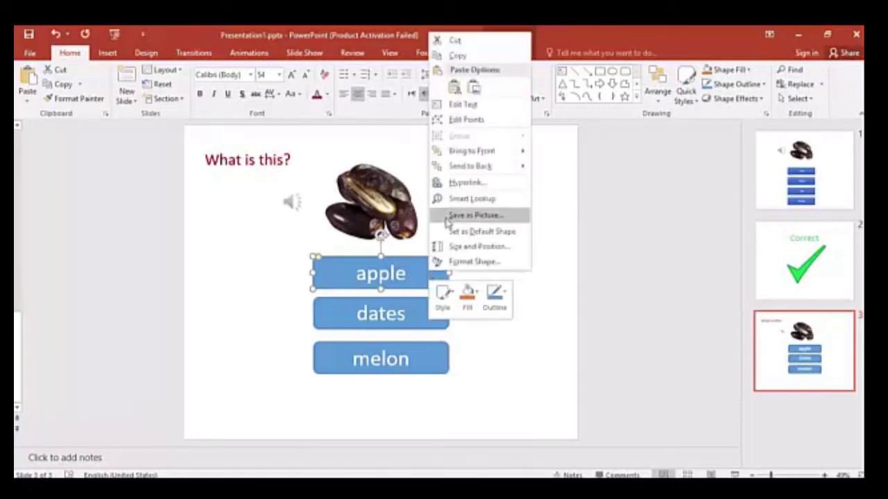
click(463, 182)
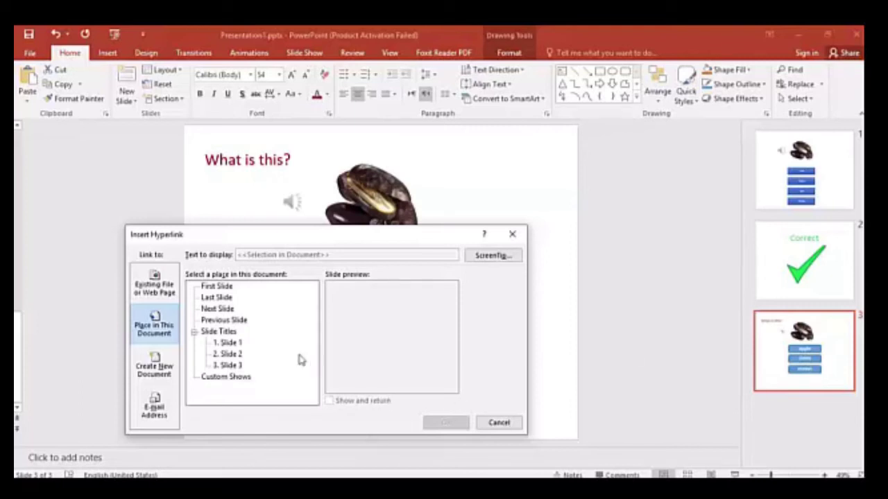
click(231, 364)
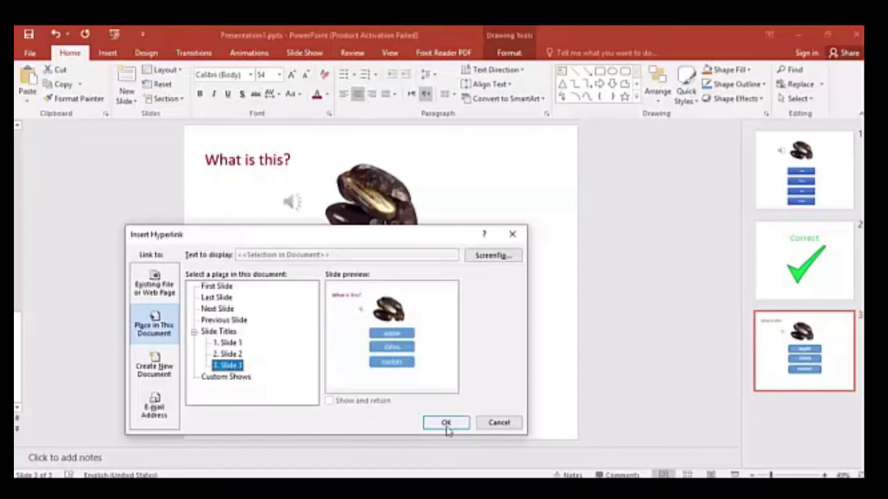
click(446, 425)
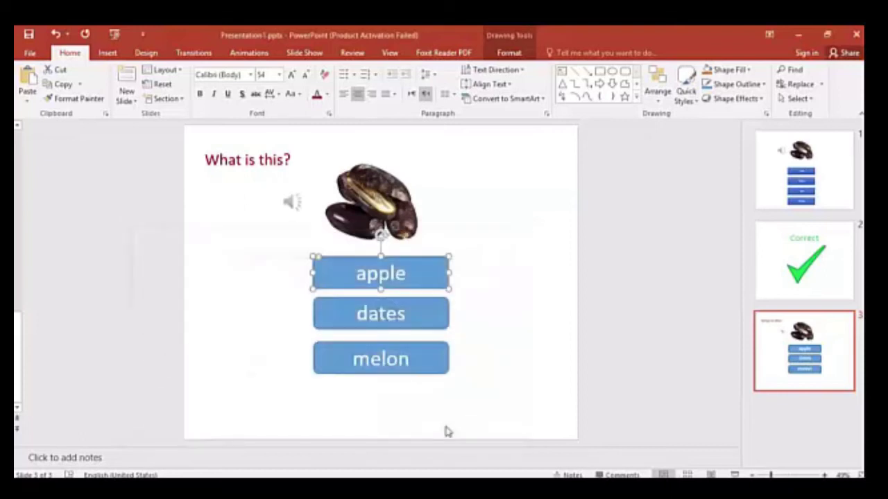
Hyperlink the melon button to Slide 3 the same way
click(427, 373)
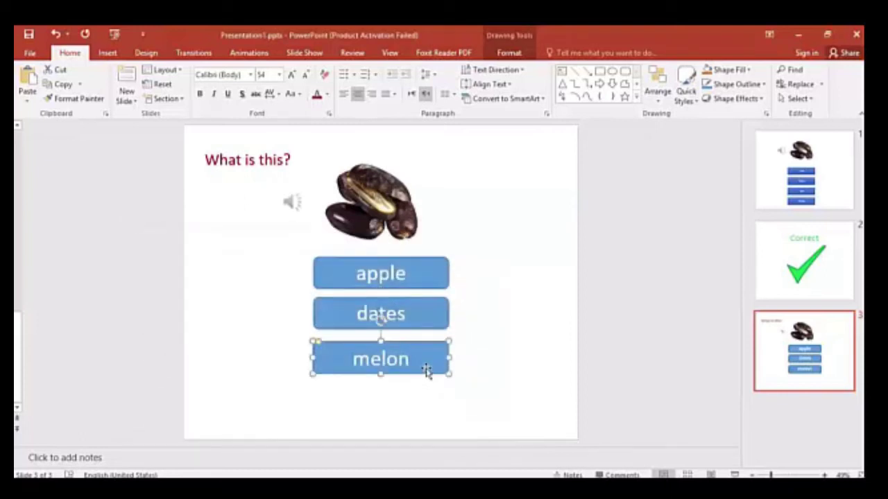
right_click(427, 373)
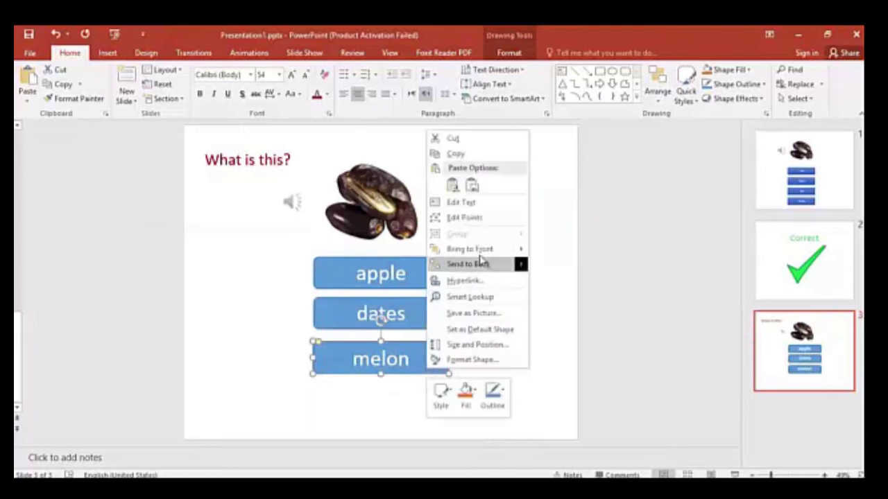
mouse_move(475, 267)
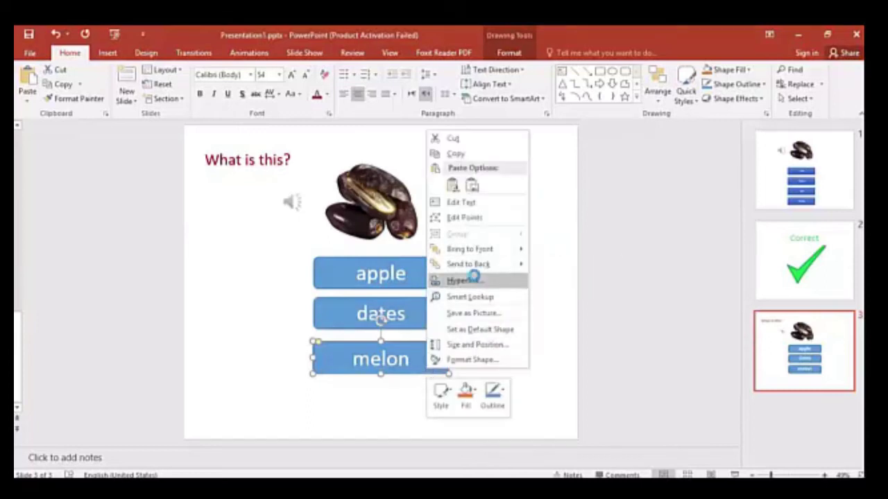
click(476, 280)
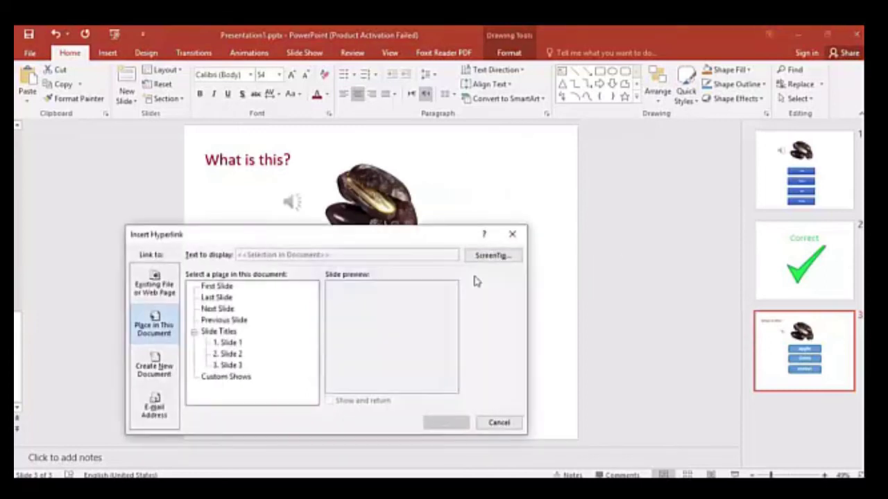
click(233, 364)
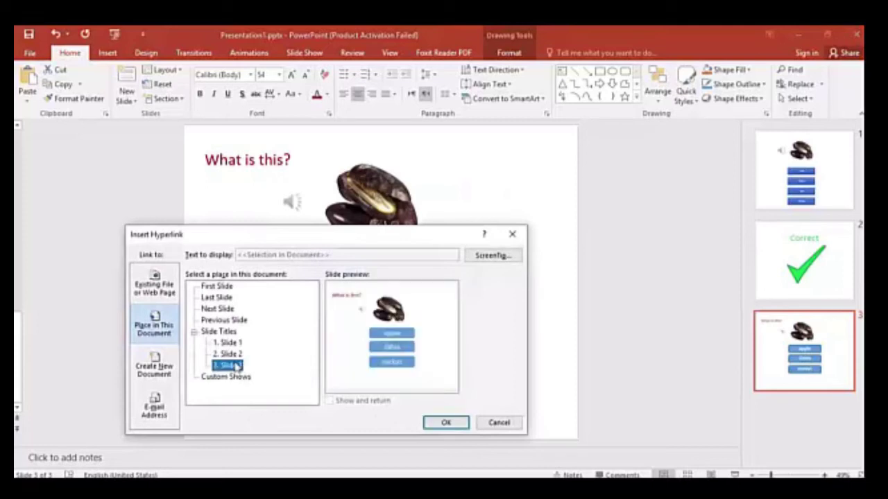
click(452, 430)
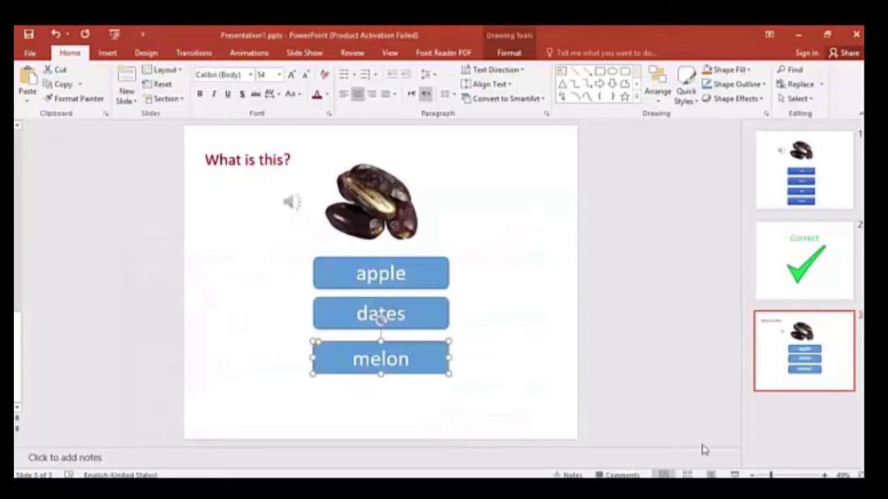
click(735, 475)
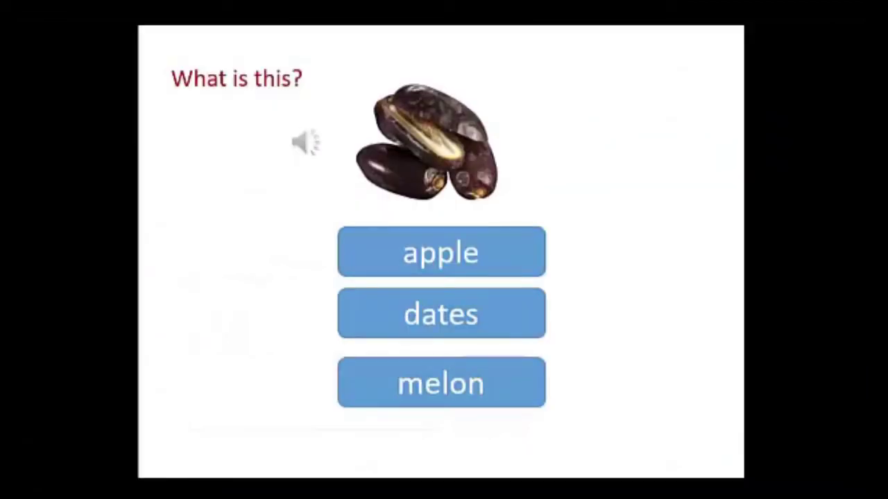
mouse_move(303, 141)
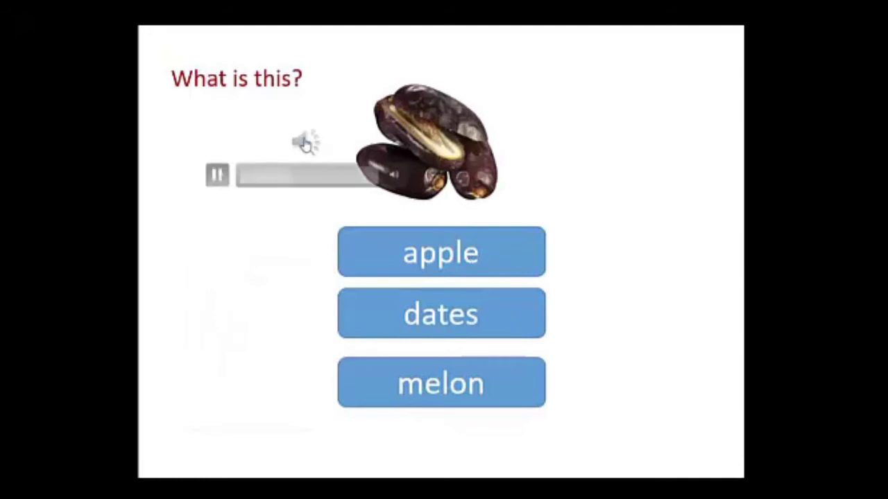
click(215, 174)
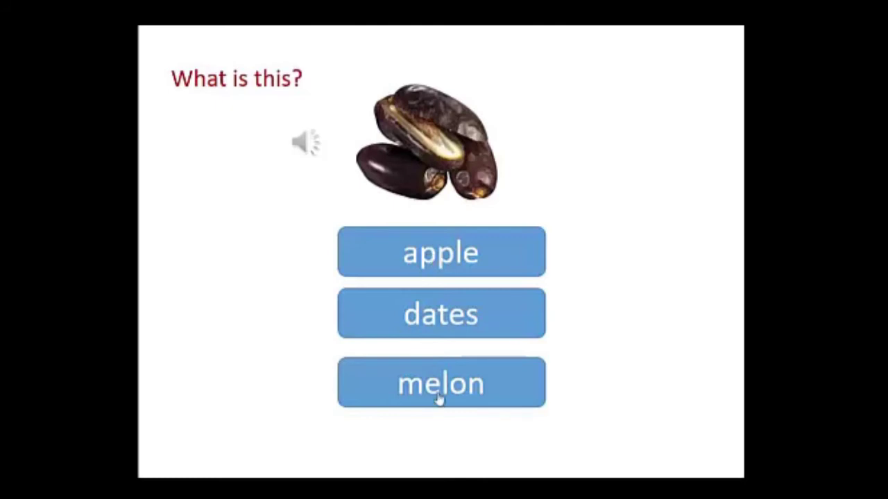
key(Escape)
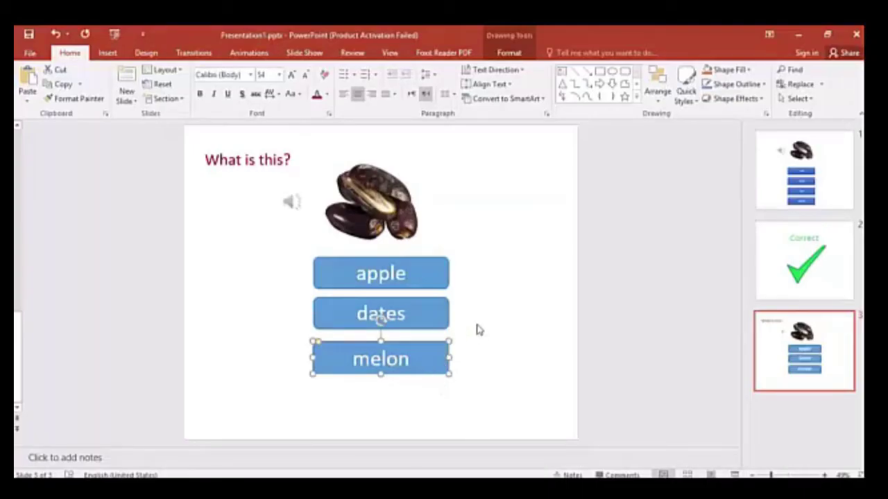
click(433, 315)
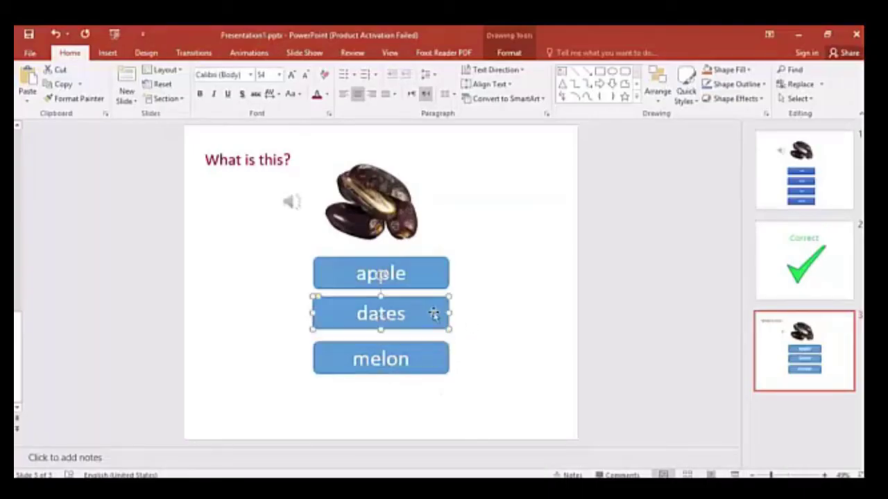
right_click(434, 313)
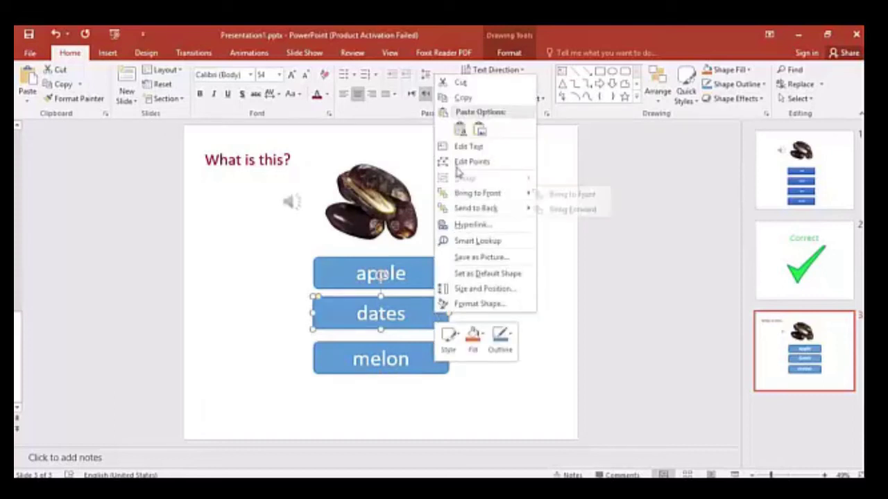
click(472, 225)
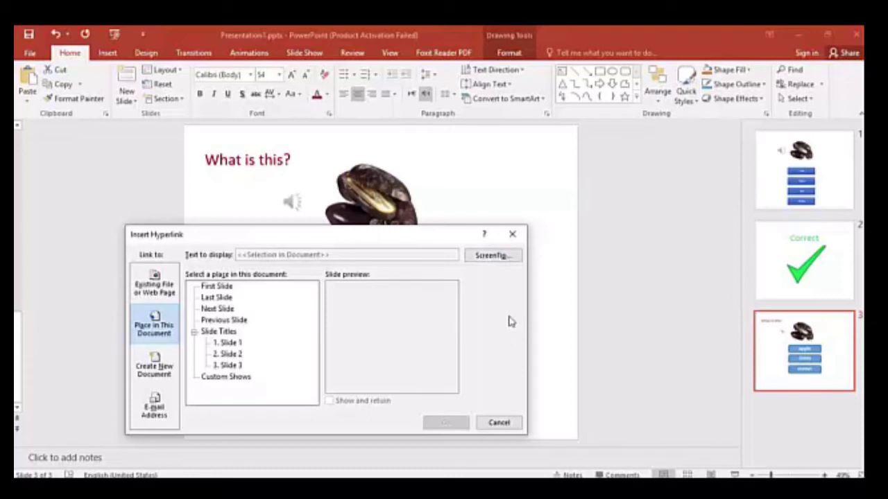
click(513, 236)
click(784, 373)
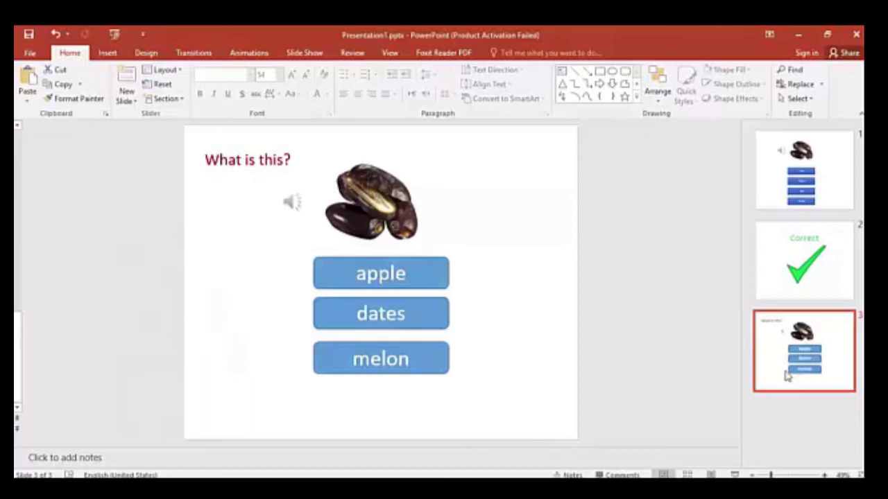
Add a new slide after the quiz slide and delete both its placeholders
key(Return)
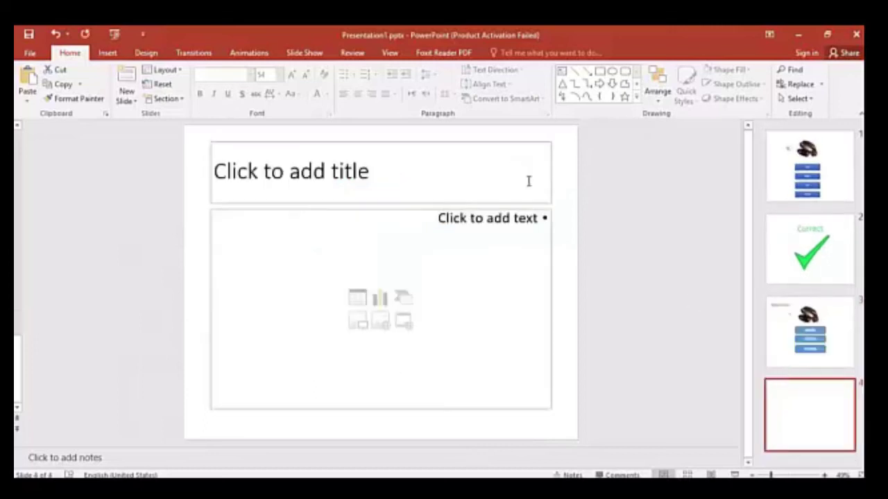
click(525, 206)
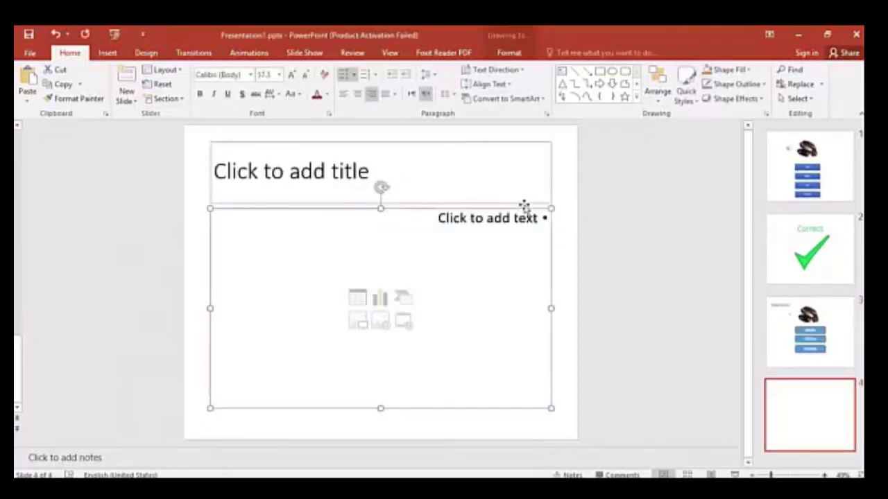
key(Delete)
click(525, 206)
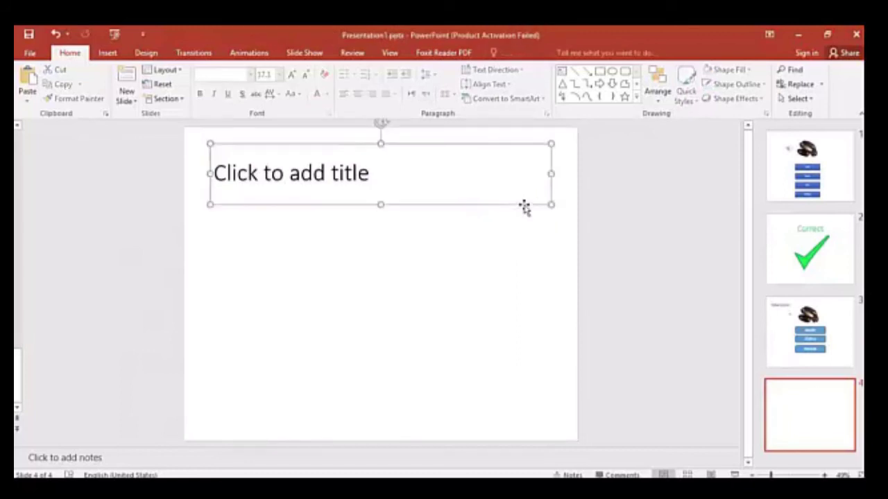
key(Delete)
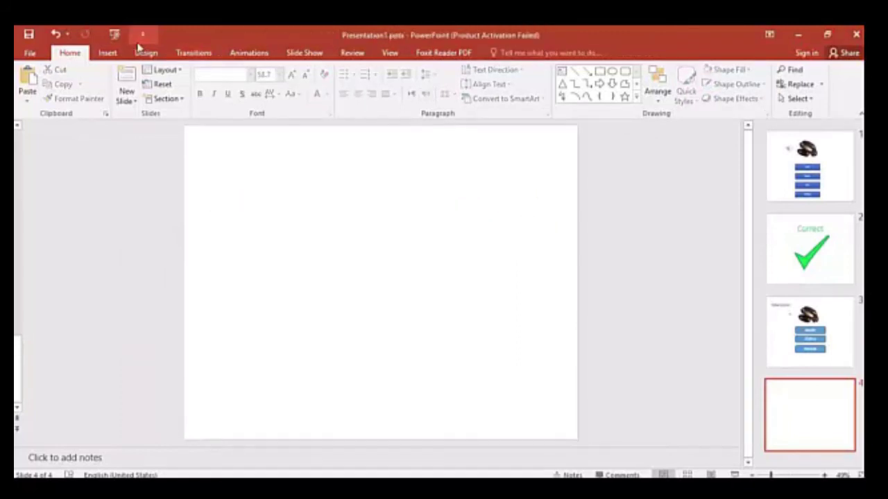
Insert the Picture2.png check-mark image, then go back to slide 3
click(119, 54)
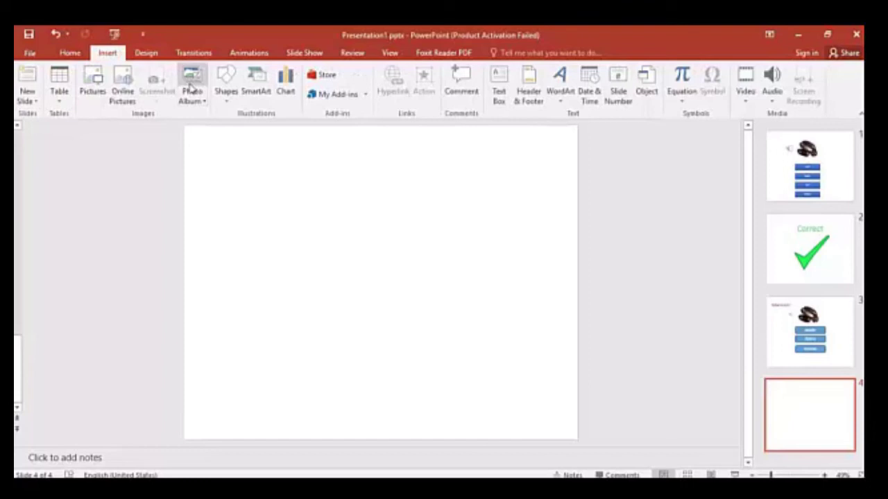
click(97, 79)
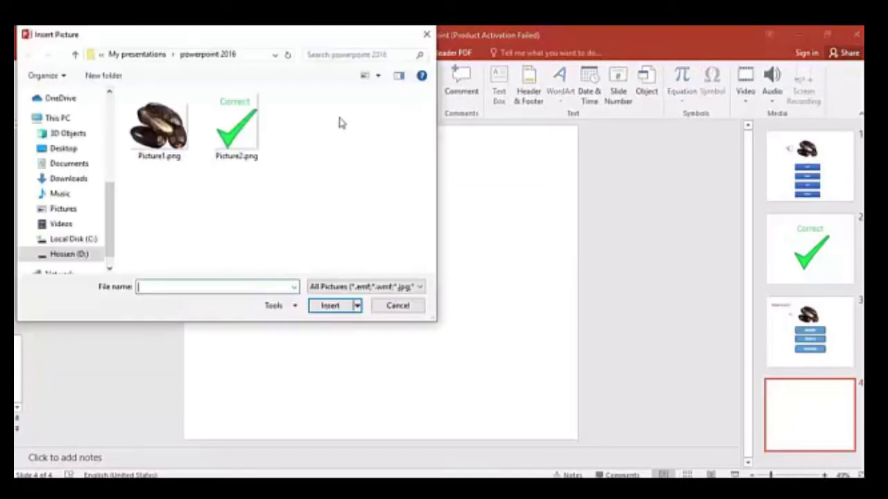
double_click(257, 126)
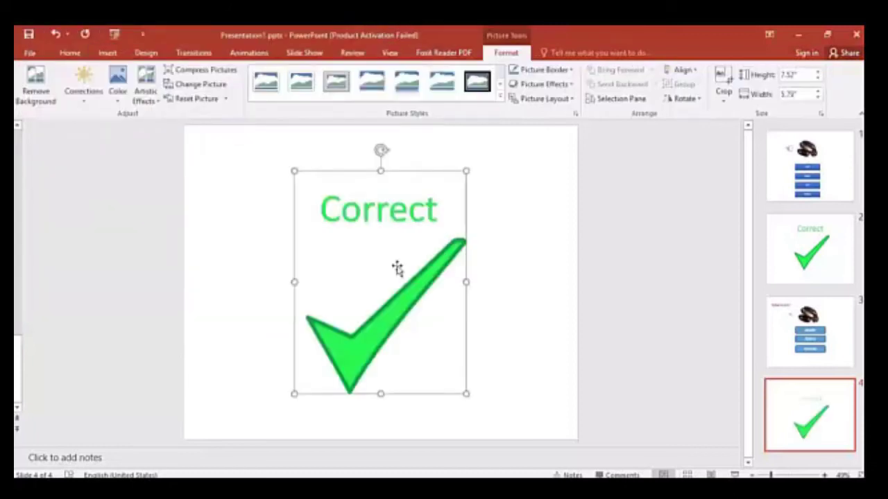
click(538, 344)
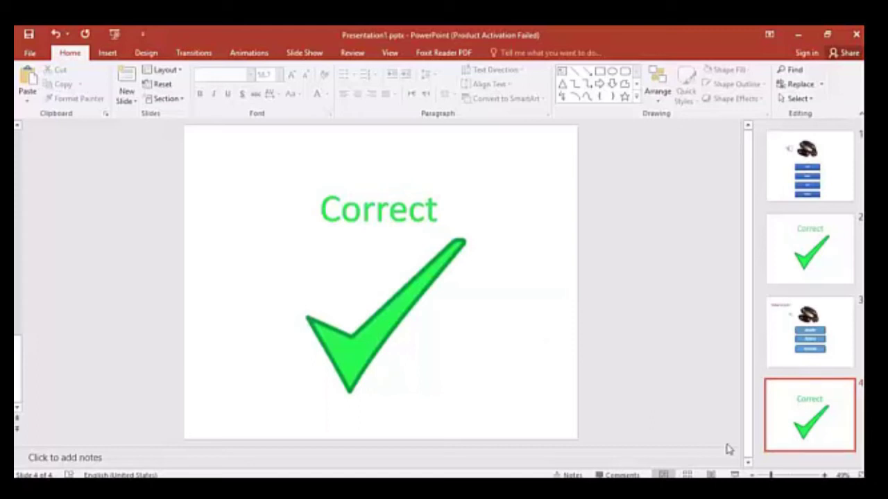
click(799, 344)
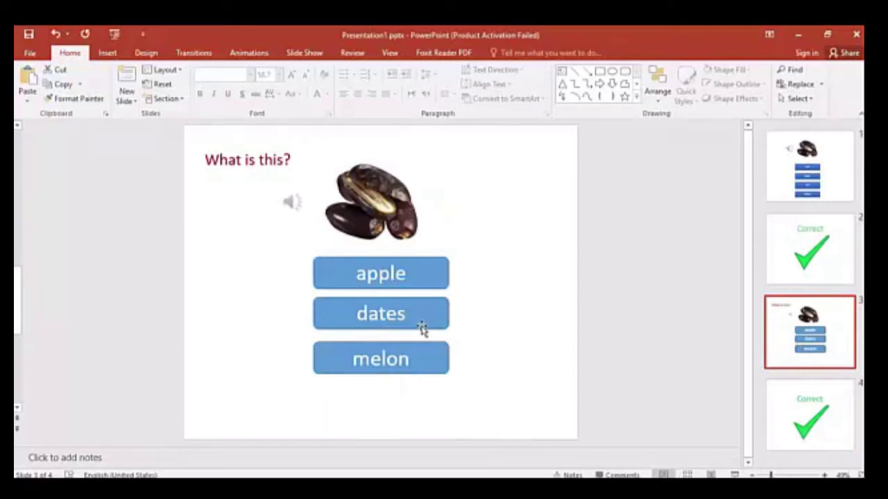
Hyperlink the dates answer button to Slide 4, the Correct slide, in this document
click(423, 329)
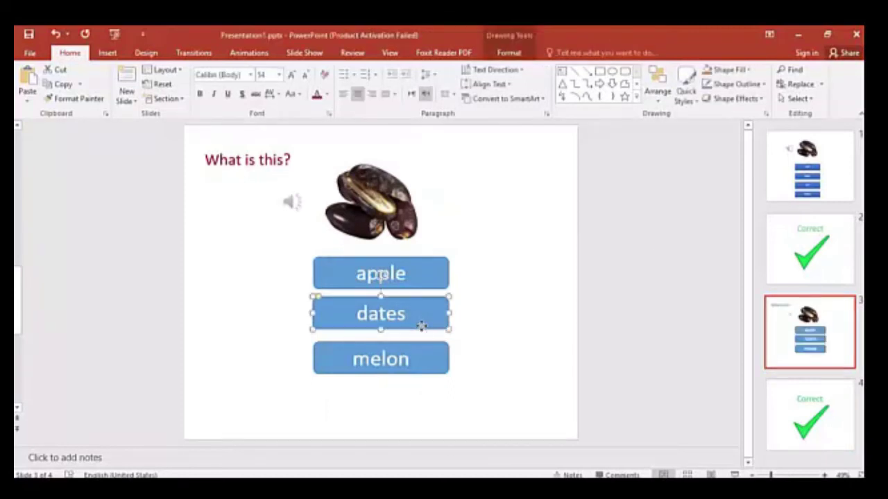
right_click(421, 326)
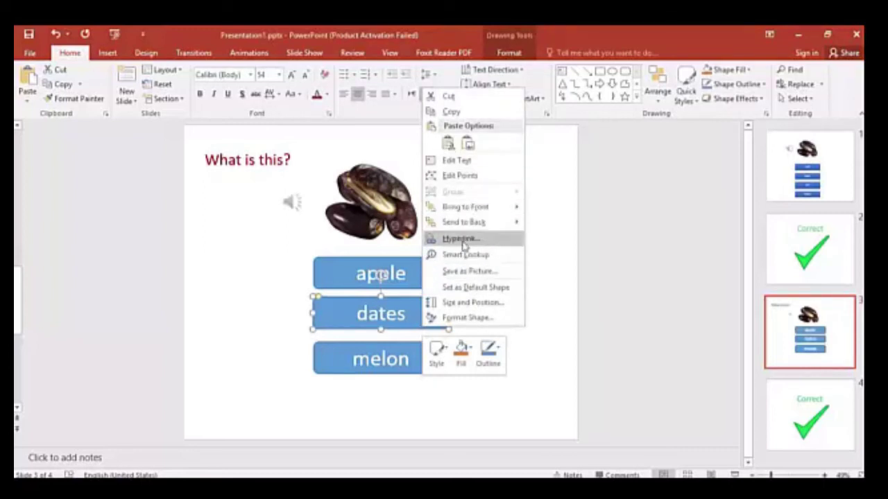
click(463, 241)
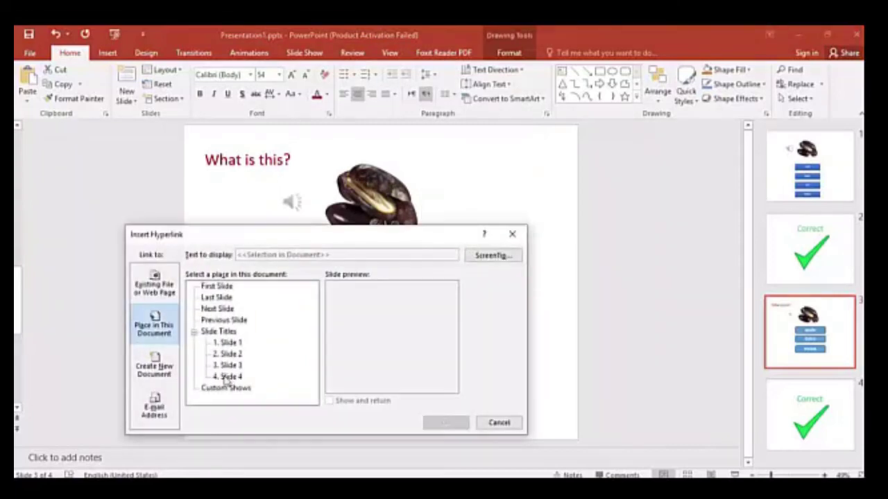
click(231, 376)
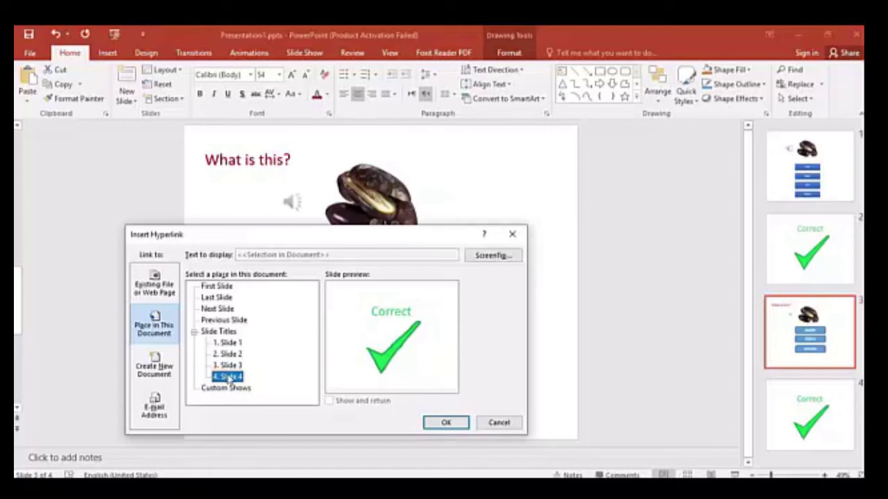
click(447, 422)
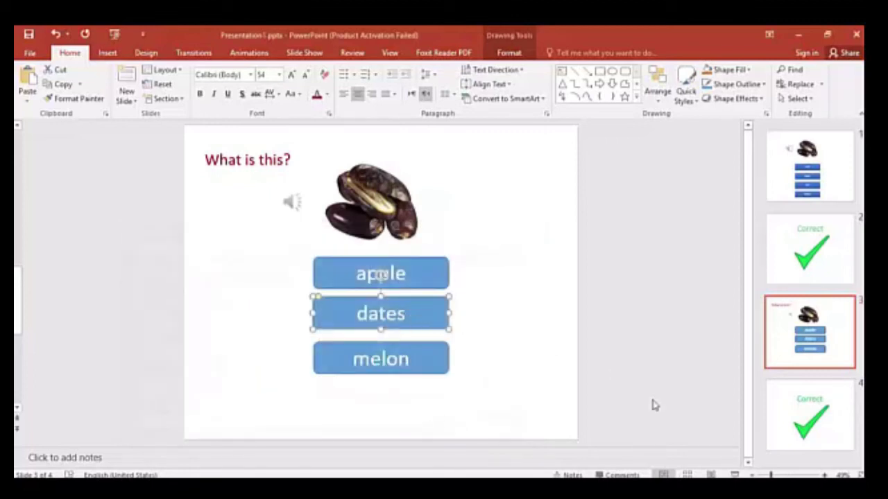
Run the slide show and click the dates answer to test its jump to the Correct slide
click(734, 475)
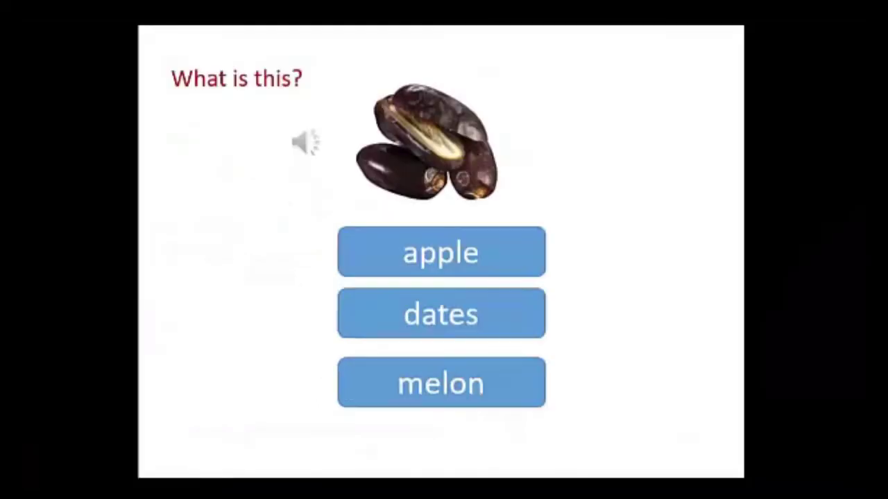
click(525, 323)
click(449, 327)
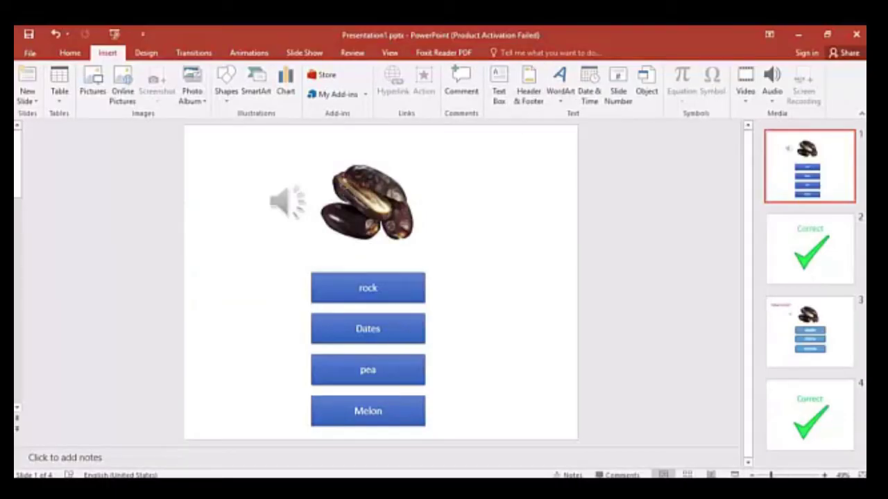
Return to slide 3 and select the apple answer button, dismissing its context menu unchanged
click(798, 335)
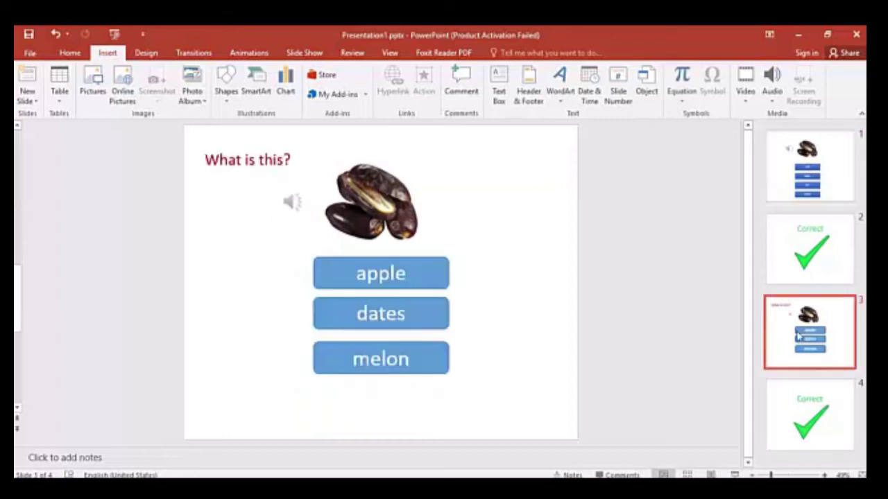
click(434, 273)
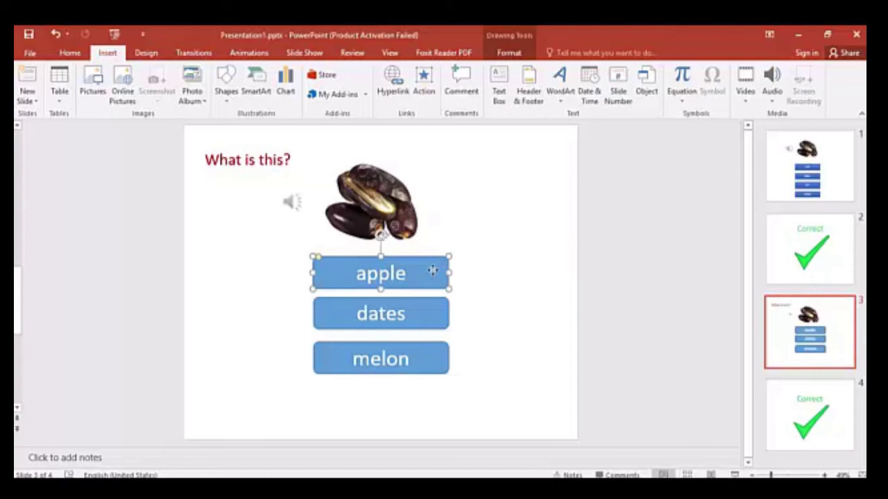
right_click(433, 271)
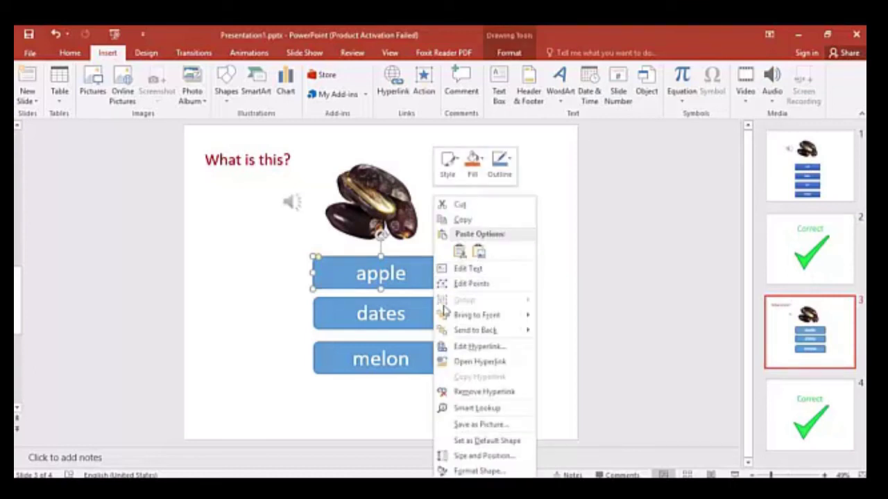
mouse_move(458, 331)
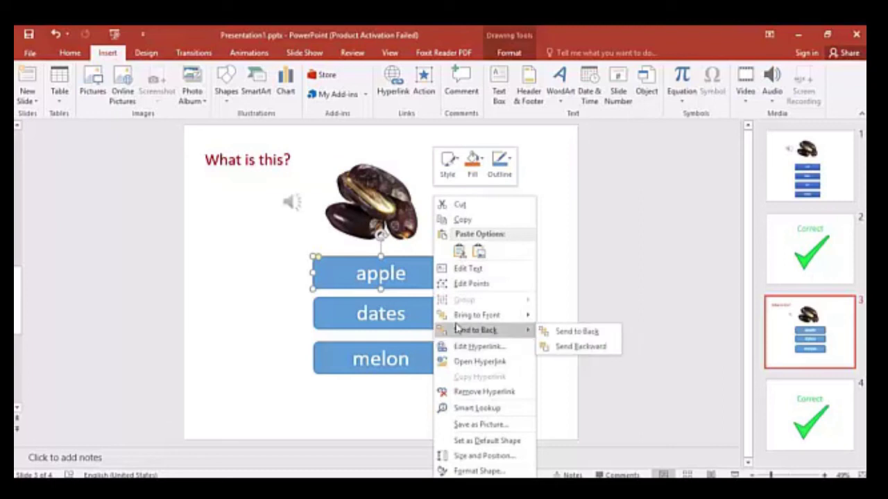
click(400, 284)
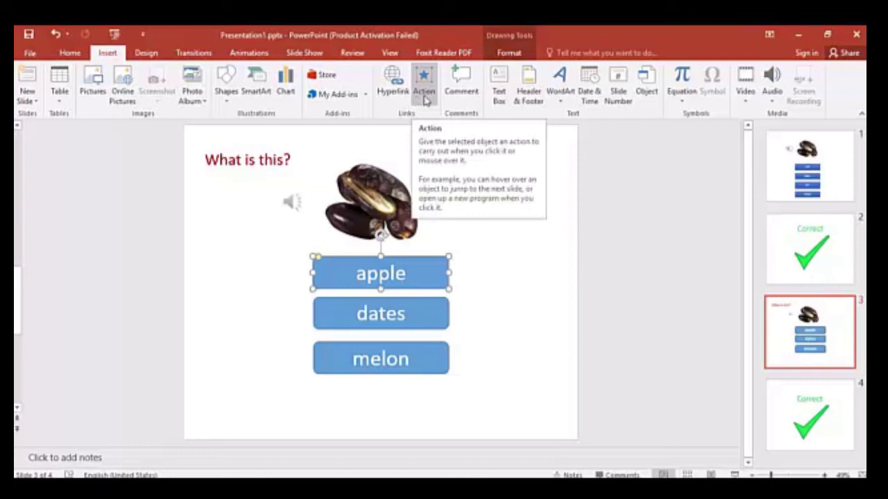
Enable a click sound for the apple button and choose Bomb, keeping its Slide 3 link
click(424, 97)
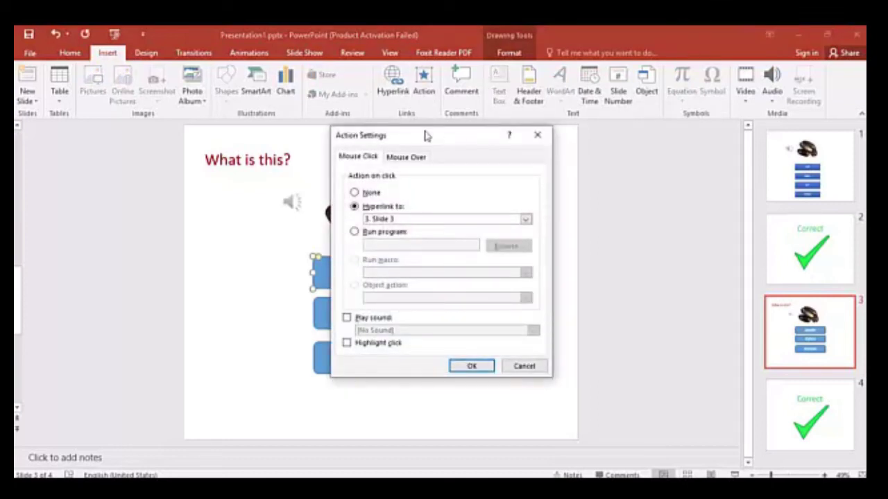
drag(426, 141, 570, 108)
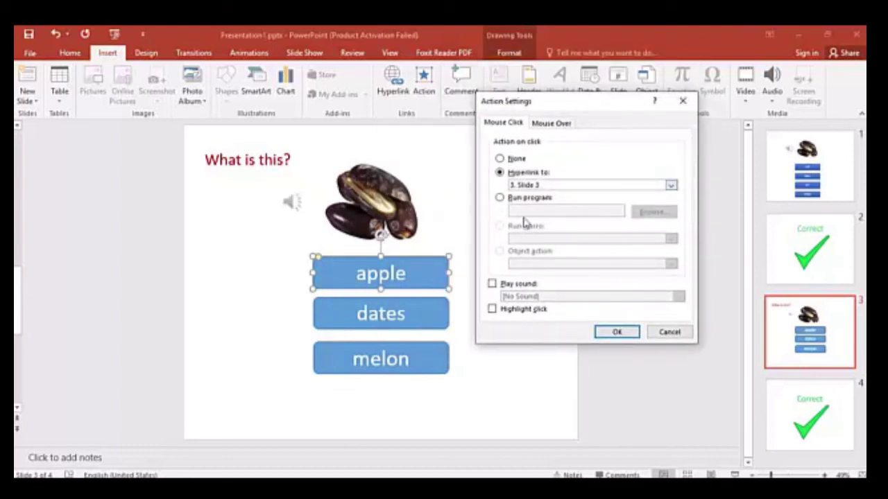
click(521, 287)
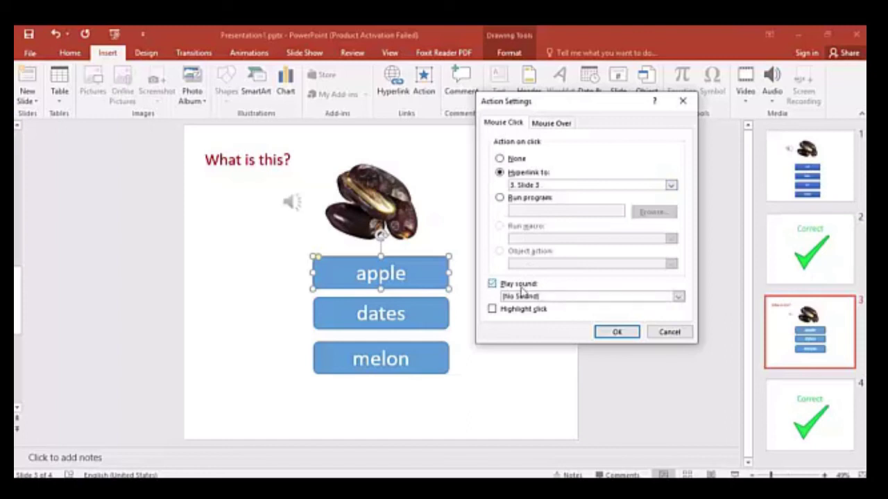
click(532, 297)
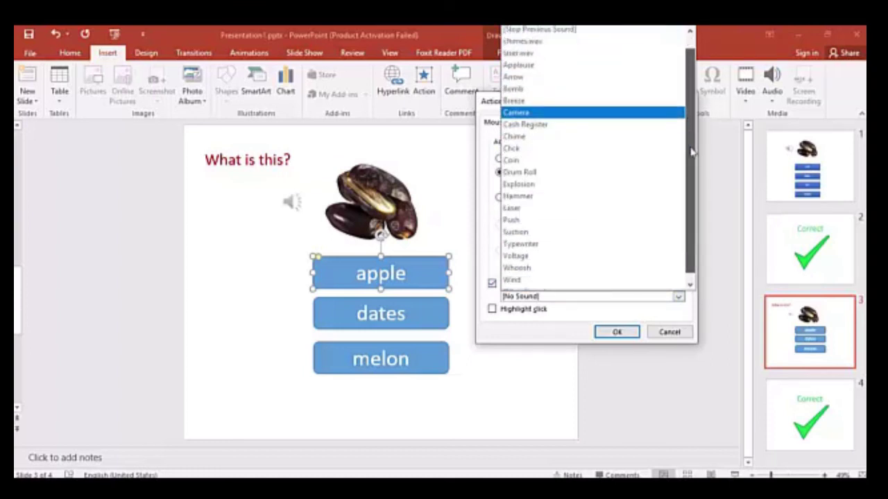
drag(689, 138, 693, 166)
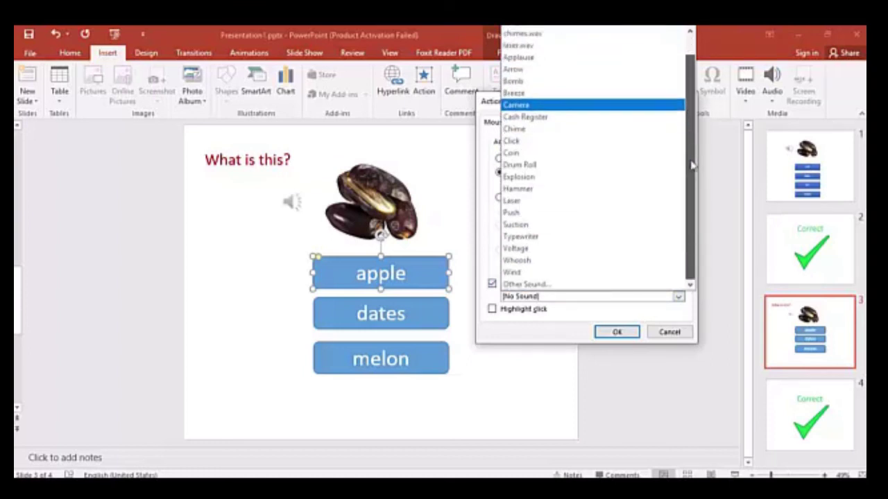
click(547, 287)
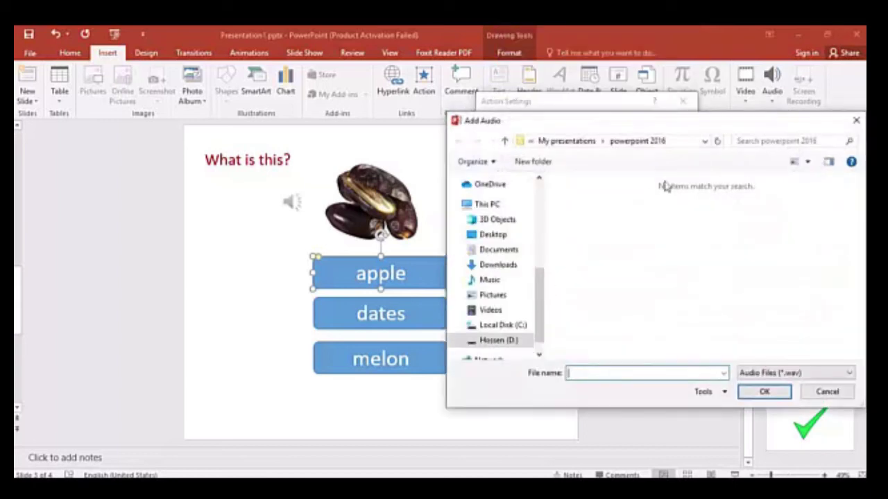
click(858, 122)
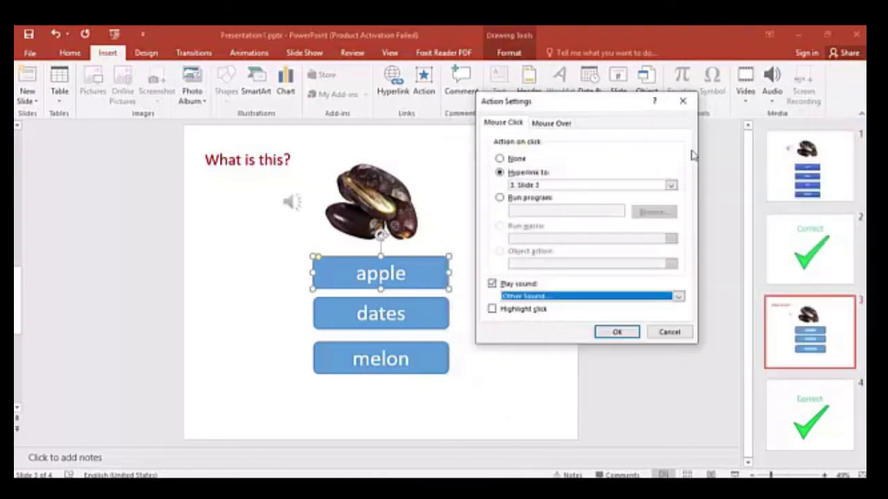
click(547, 296)
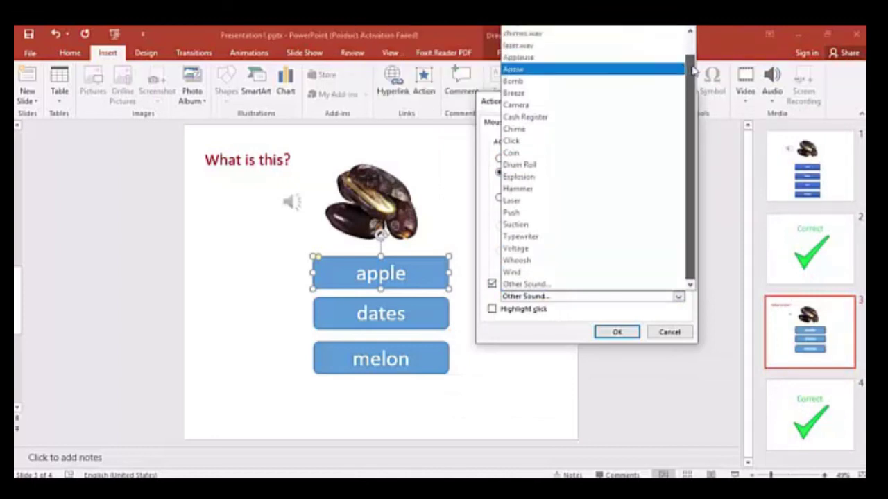
drag(692, 70, 693, 48)
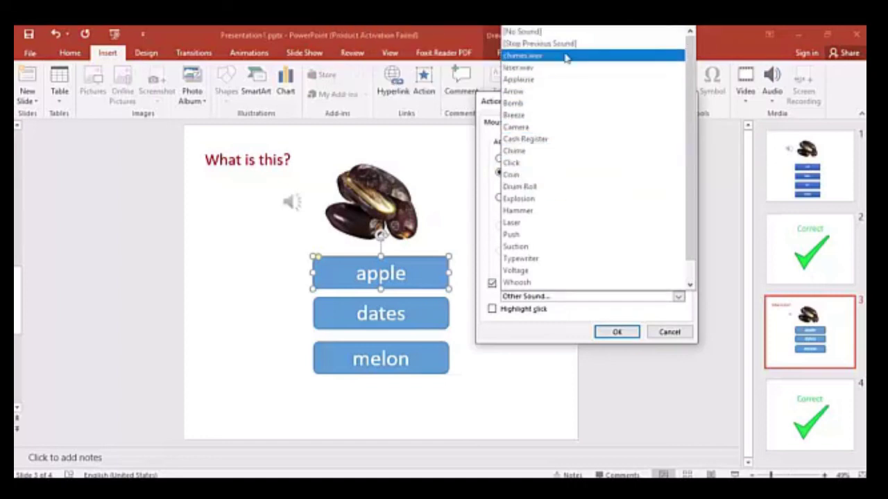
click(562, 104)
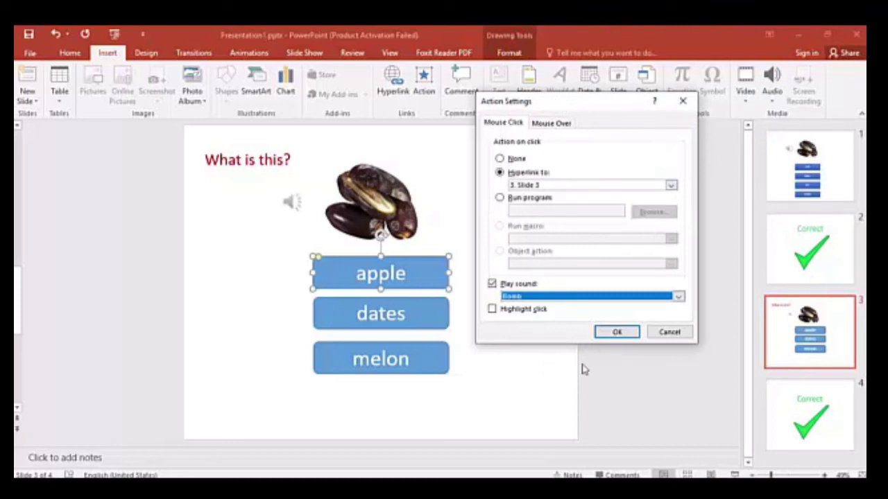
click(616, 334)
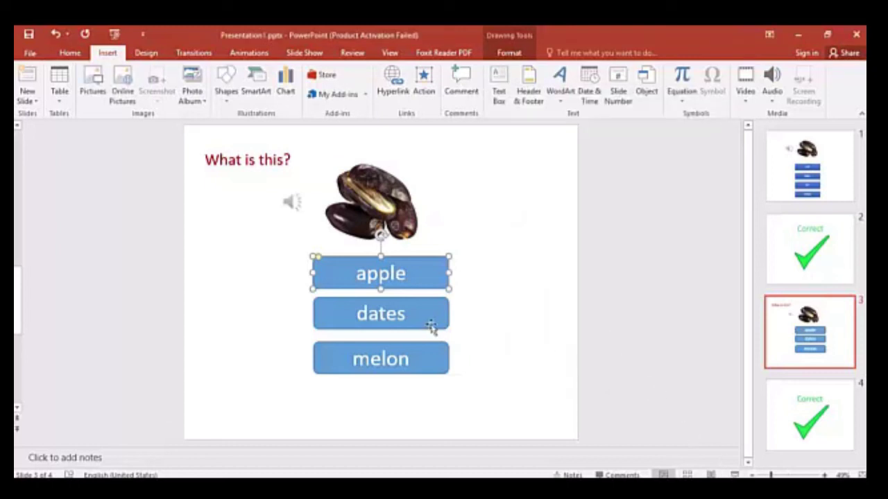
Give the melon button the Bomb click sound, then briefly preview the quiz slide with Shift+F5
click(407, 359)
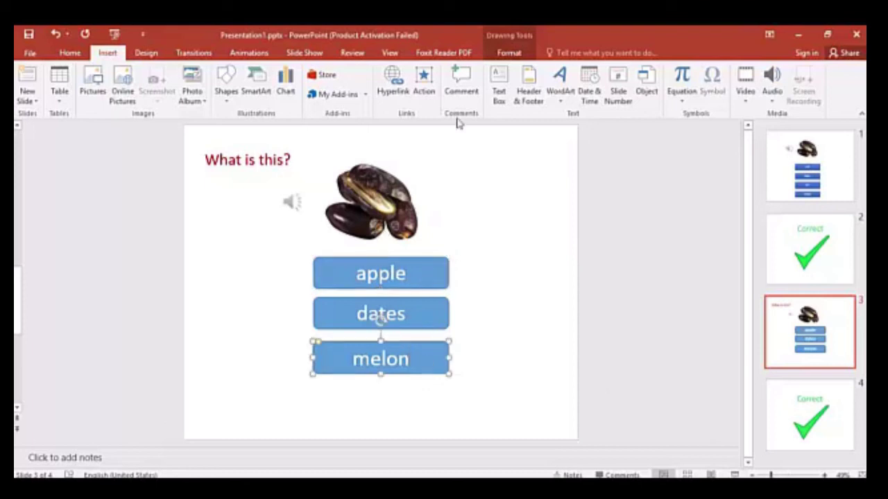
click(431, 90)
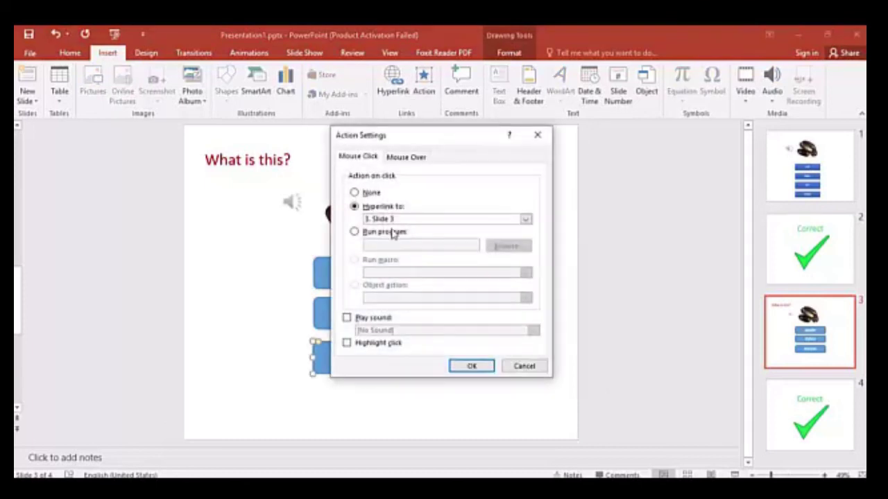
click(356, 318)
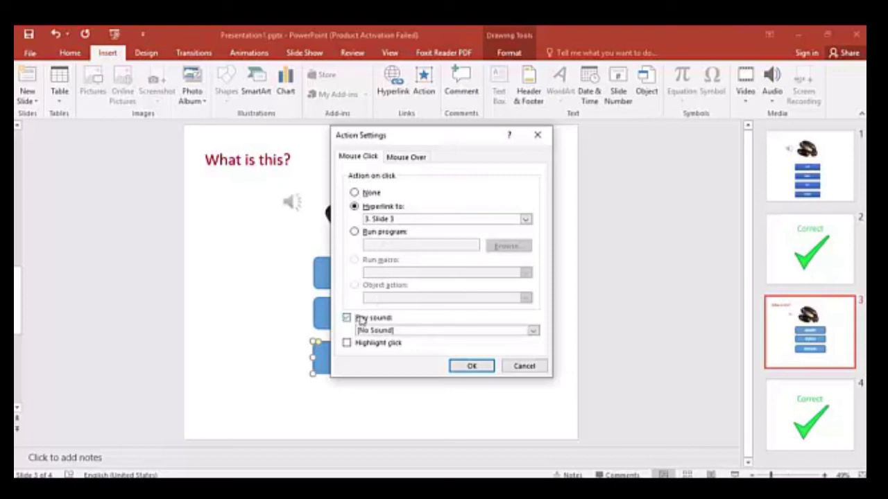
click(455, 333)
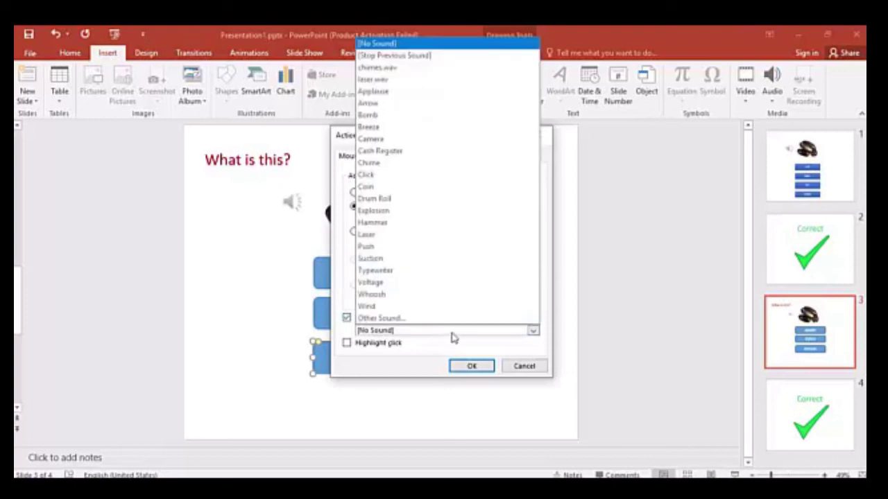
click(427, 116)
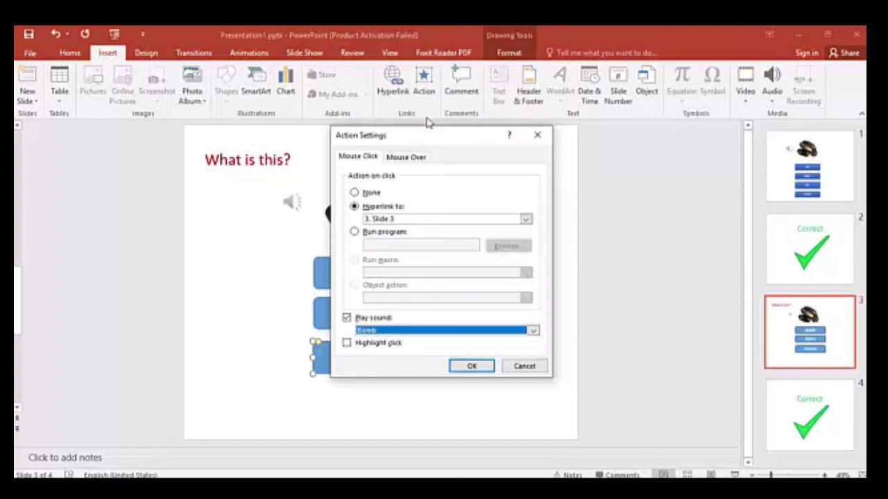
click(457, 368)
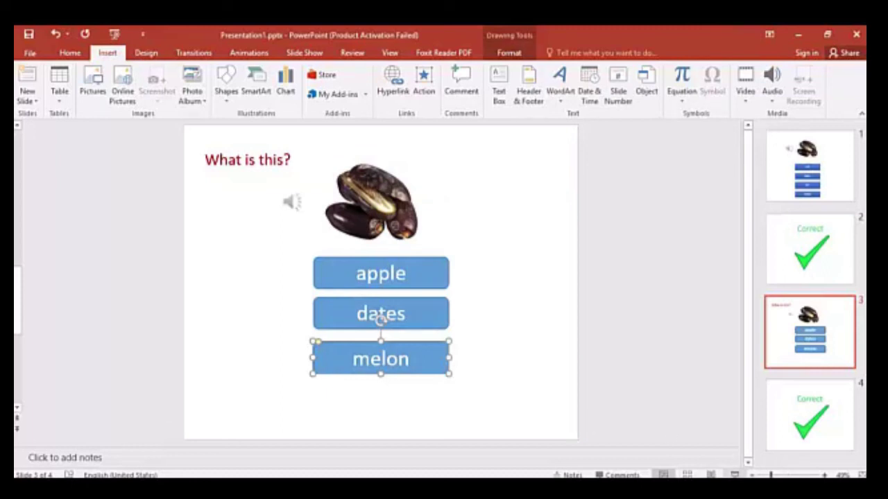
key(shift+F5)
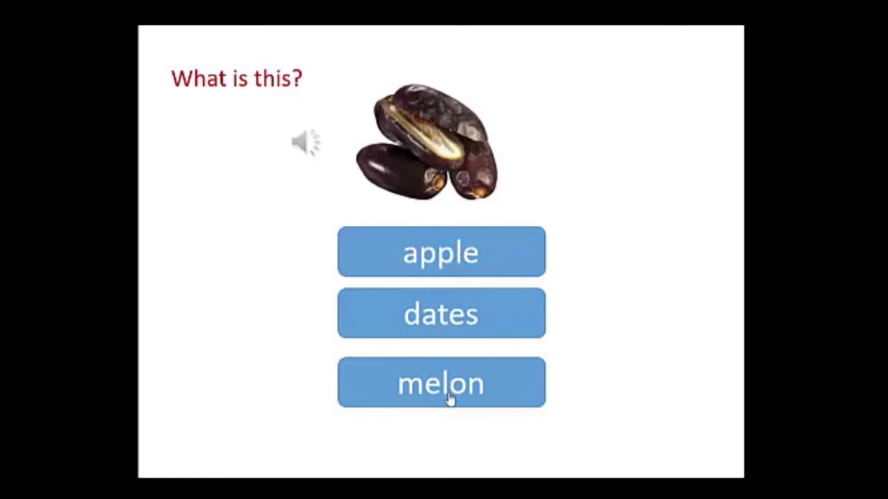
key(Escape)
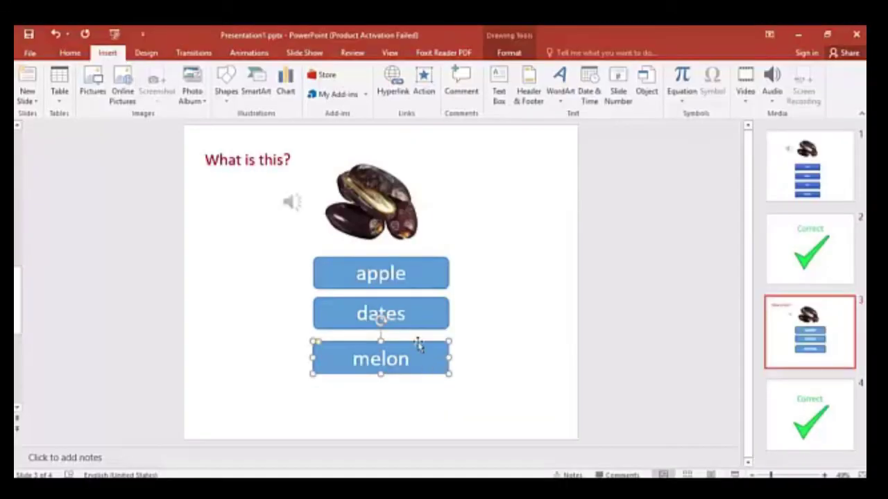
Make the dates button play the Coin sound on click, then start the slide show
click(418, 329)
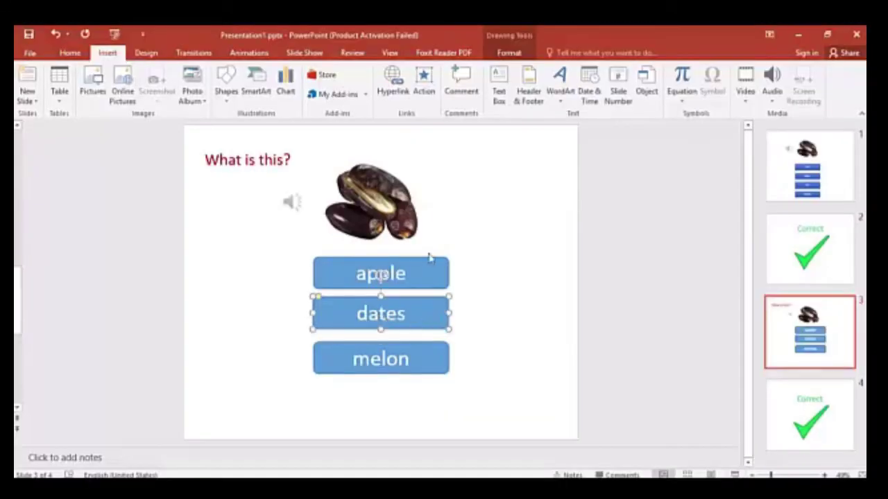
click(425, 90)
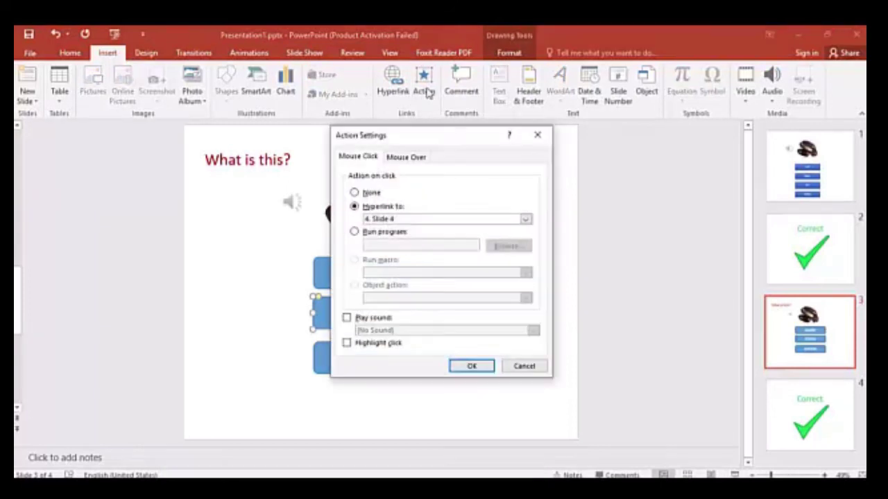
click(366, 321)
click(395, 332)
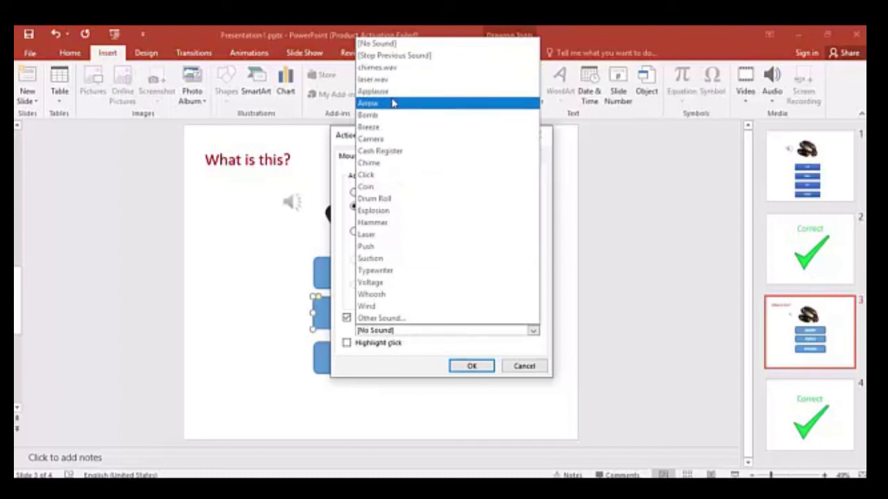
click(400, 189)
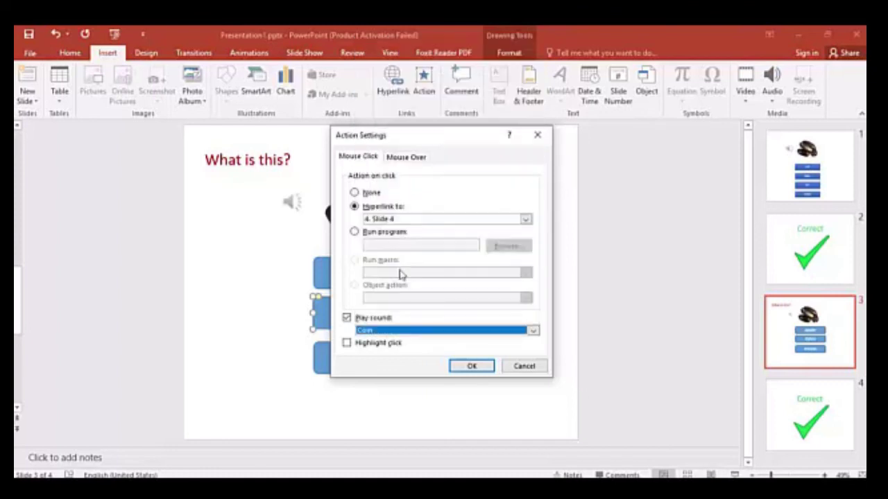
click(460, 367)
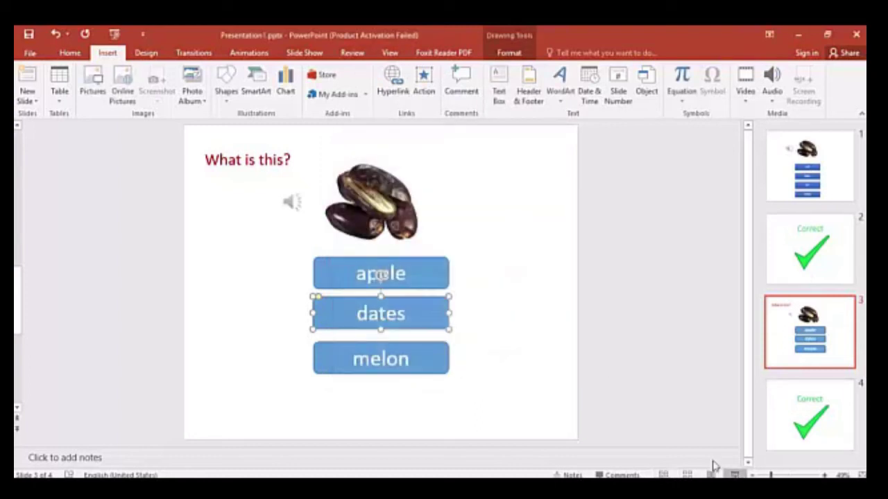
click(735, 475)
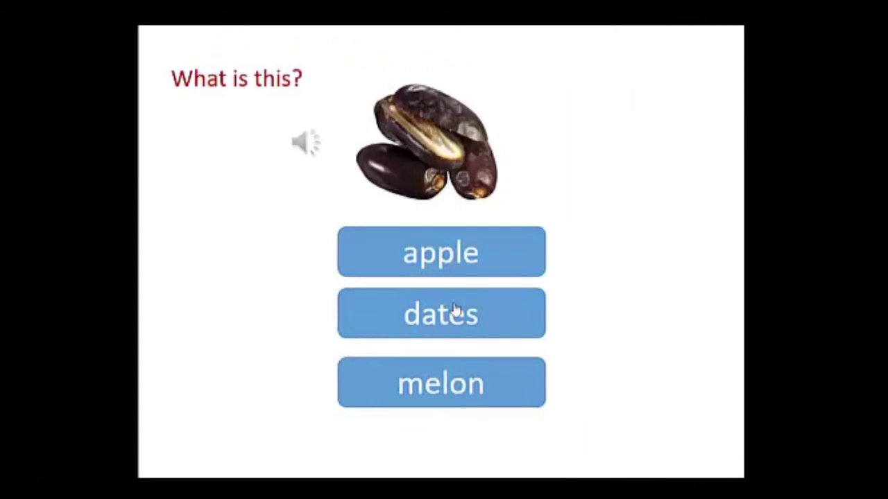
Answer dates in the show, check the Correct slide appears, then exit with Esc
click(454, 310)
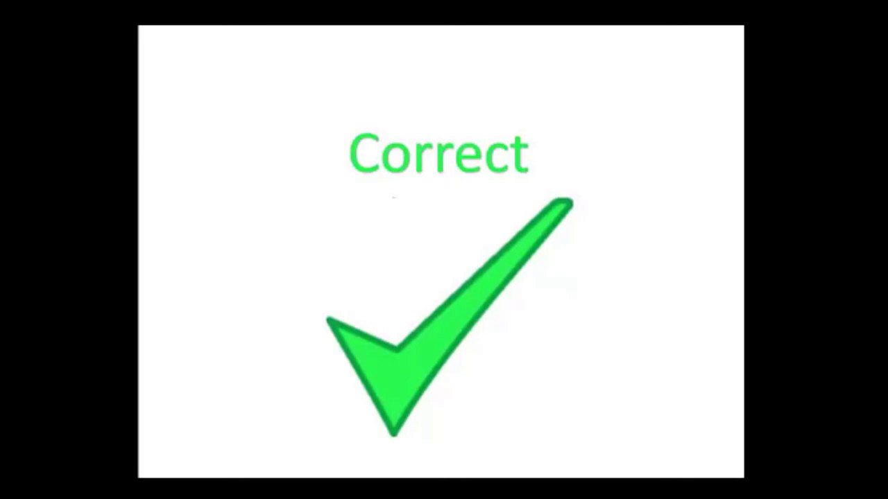
key(Escape)
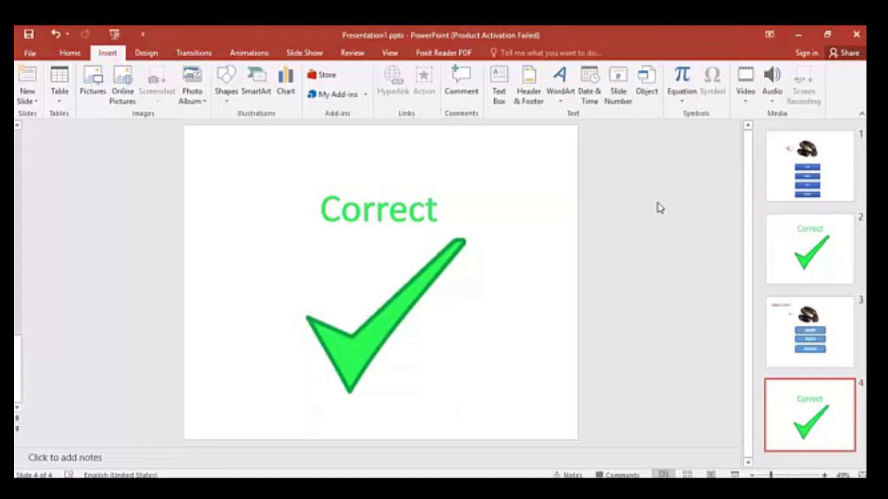
mouse_move(403, 31)
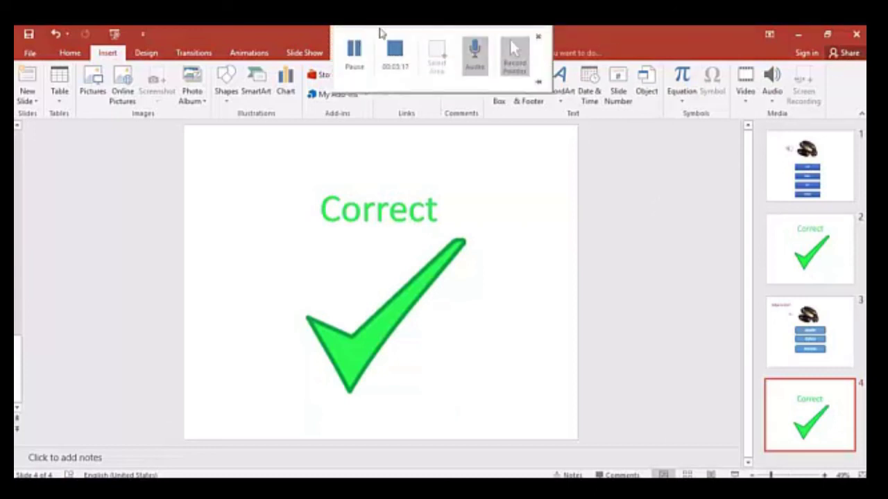